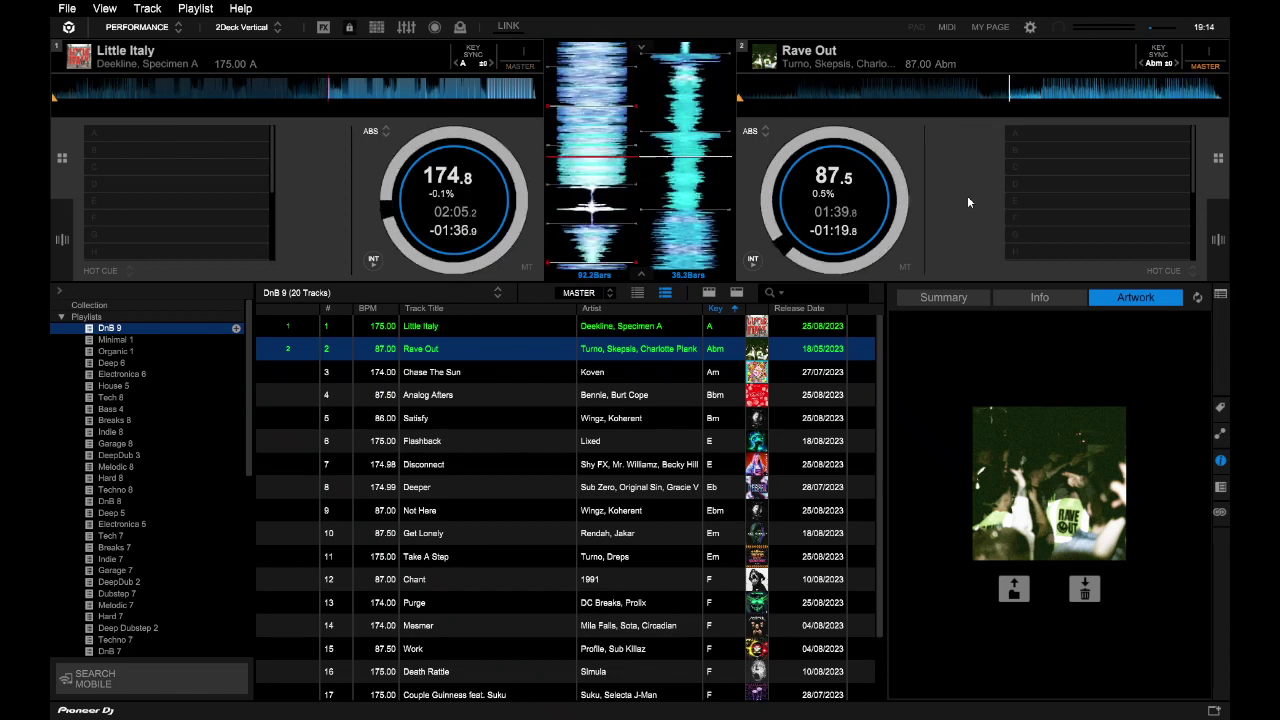
Load the track "Chase The Sun" from the DnB 9 playlist onto deck 1 and start playing it.
key("Home")
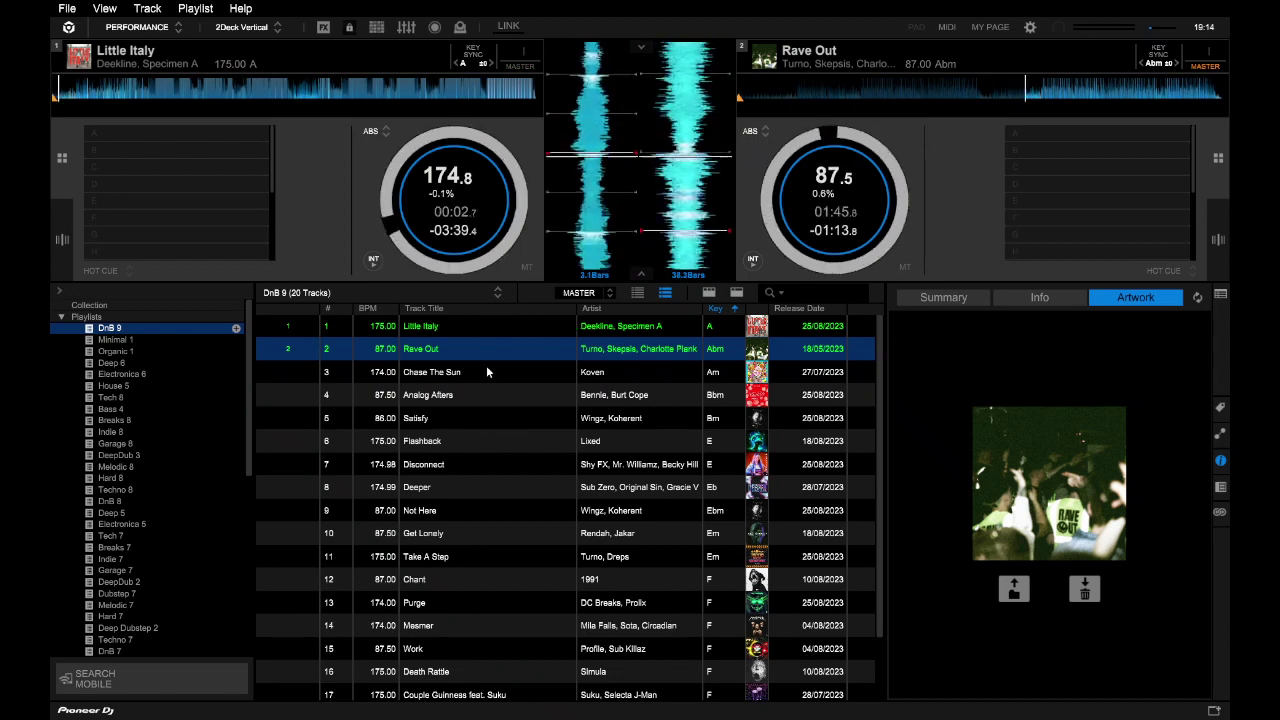
left_click_drag(483, 371, 344, 177)
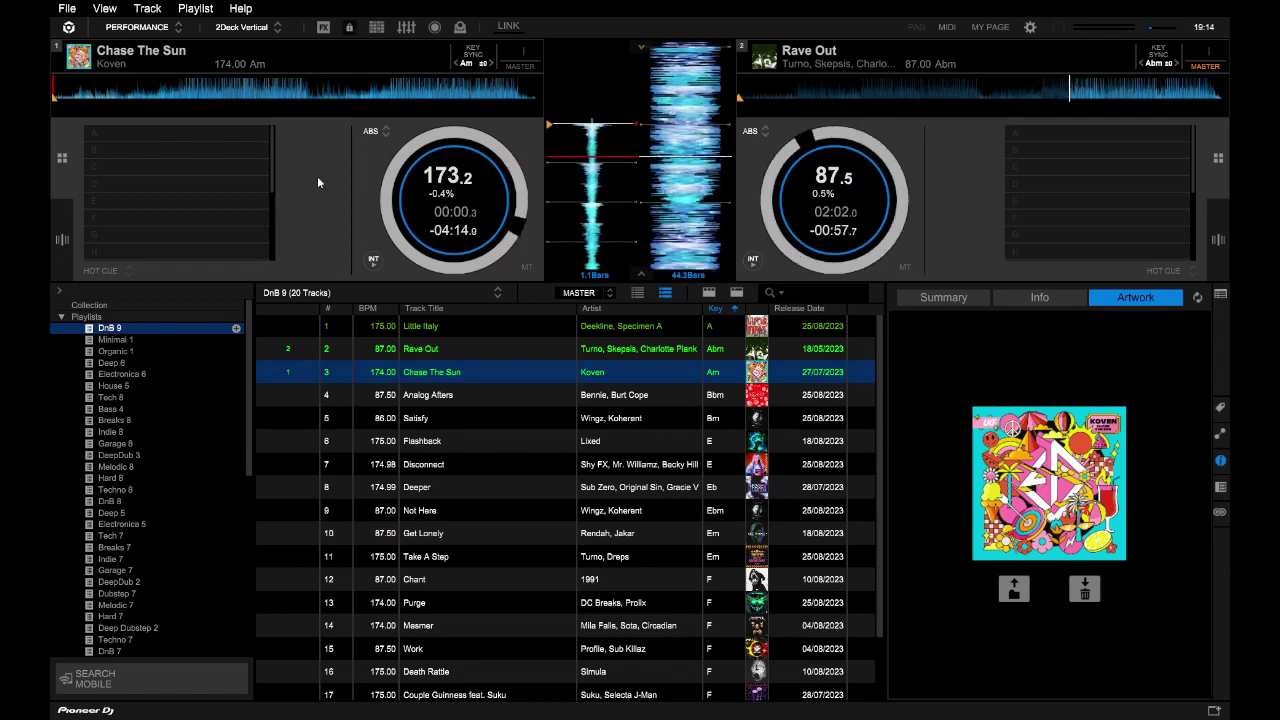
key("z")
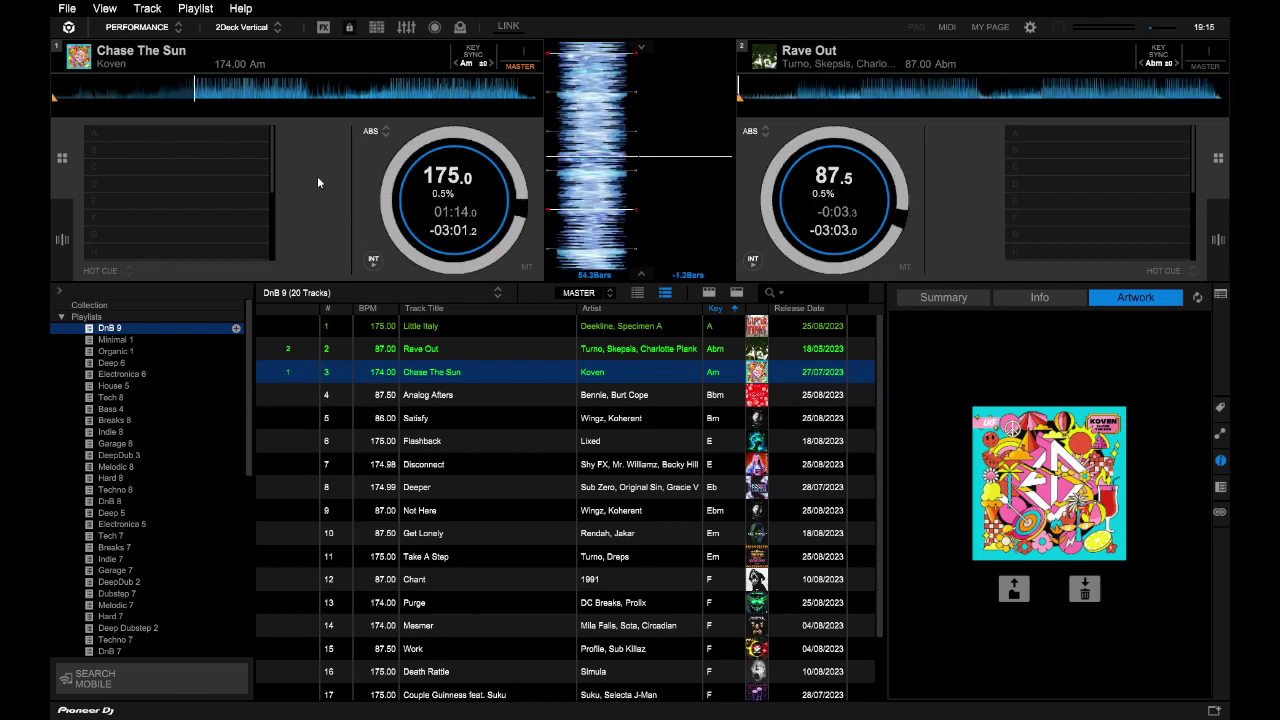
Load and play "Analog Afters" on deck 2, and load "Satisfy" onto deck 1 as the following track.
left_click_drag(467, 401, 925, 181)
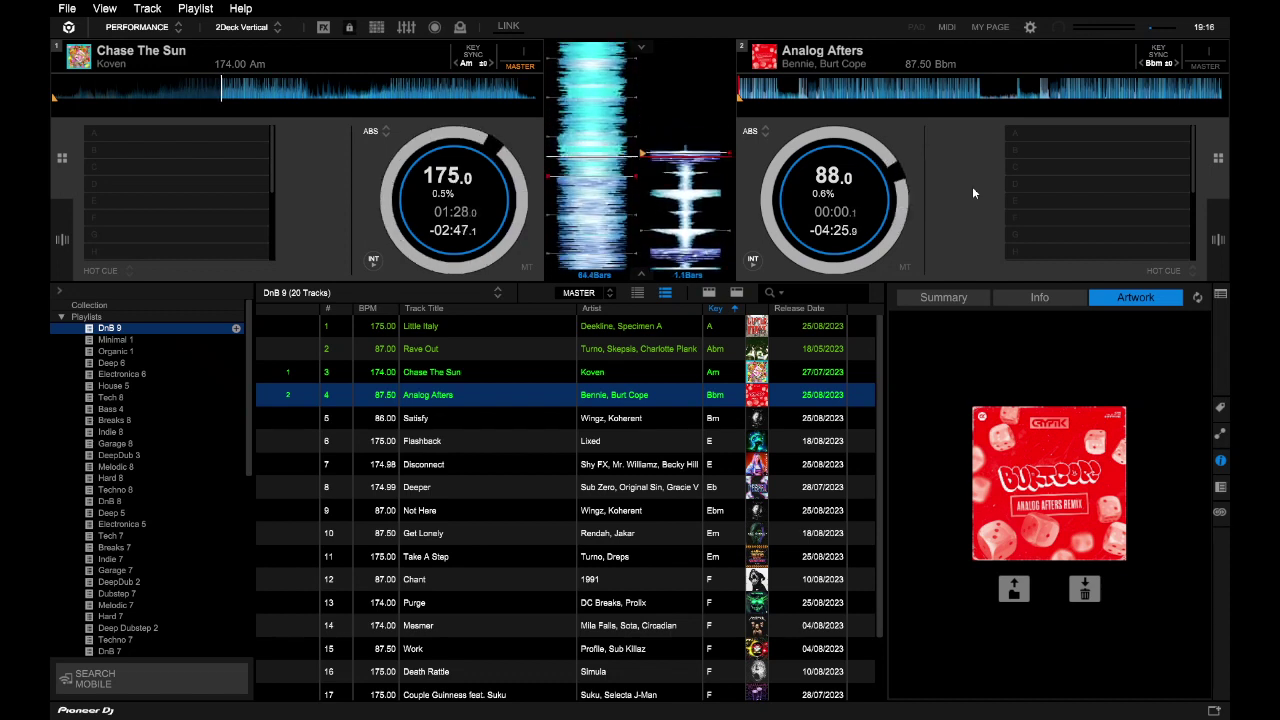
key("m")
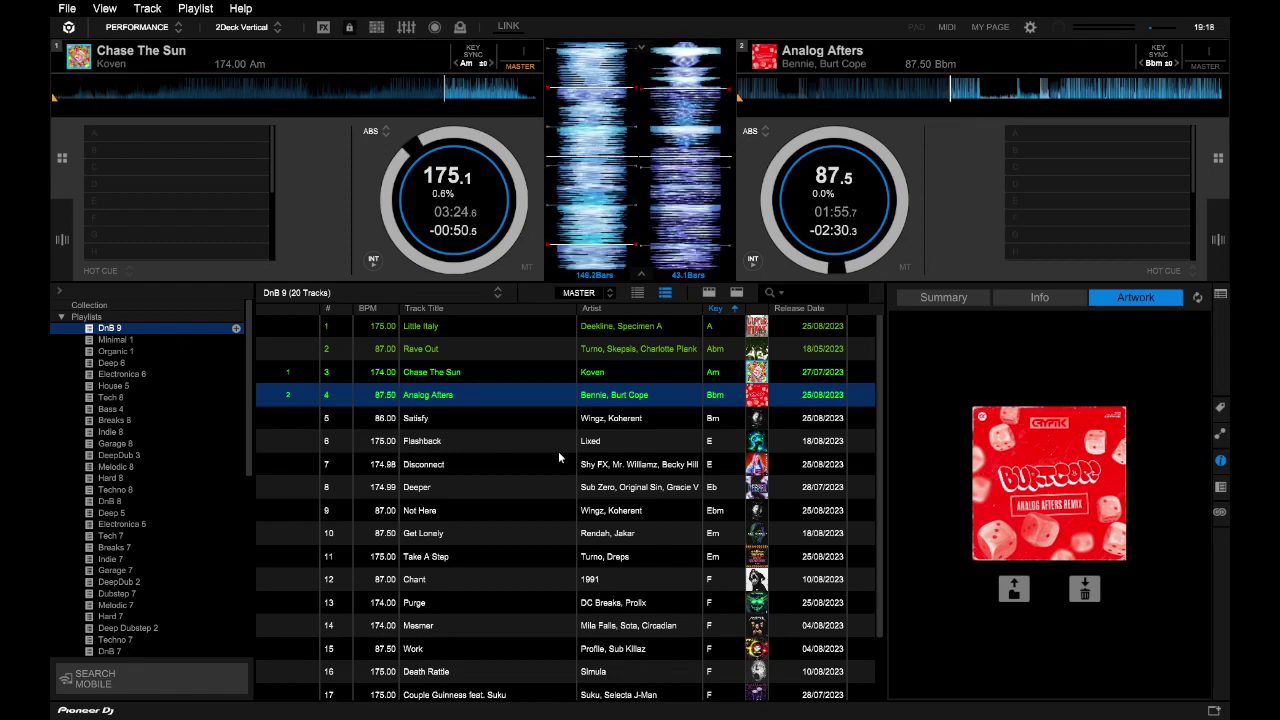
left_click(447, 418)
left_click_drag(470, 363, 439, 193)
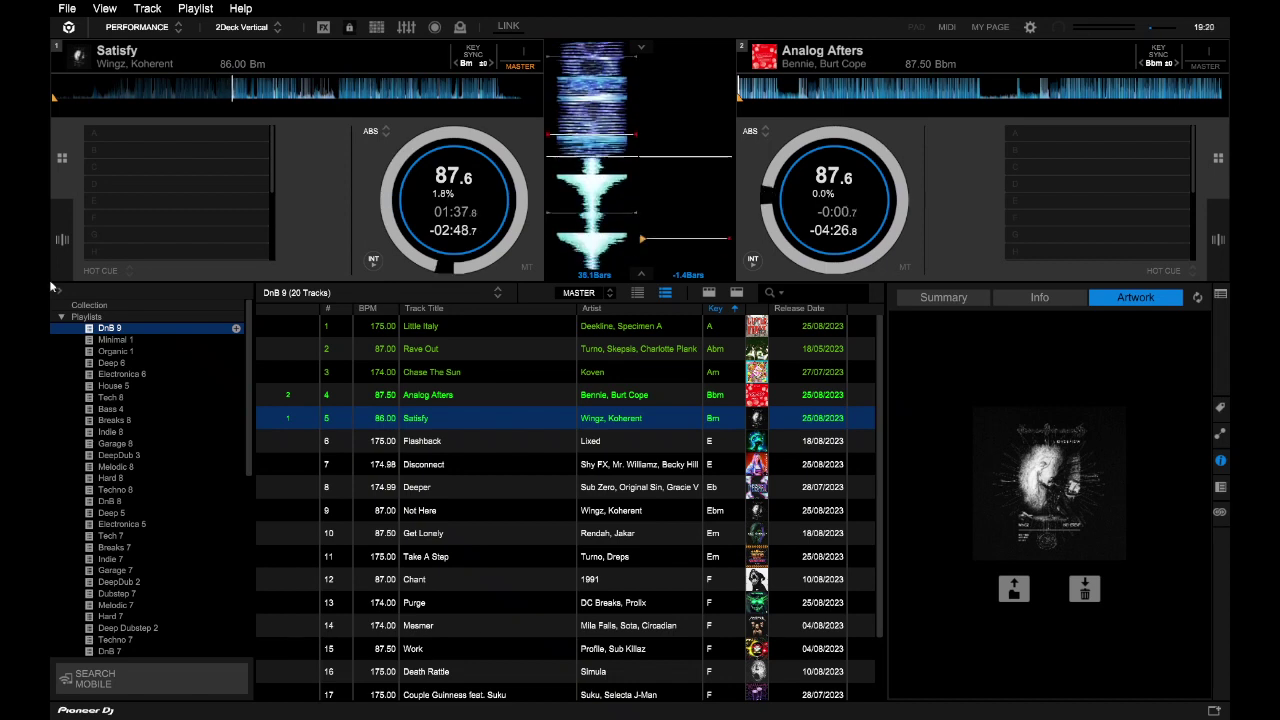
Load the track "Flashback" onto deck 2, return it to its start, and play it.
left_click(380, 441)
left_click_drag(380, 441, 848, 197)
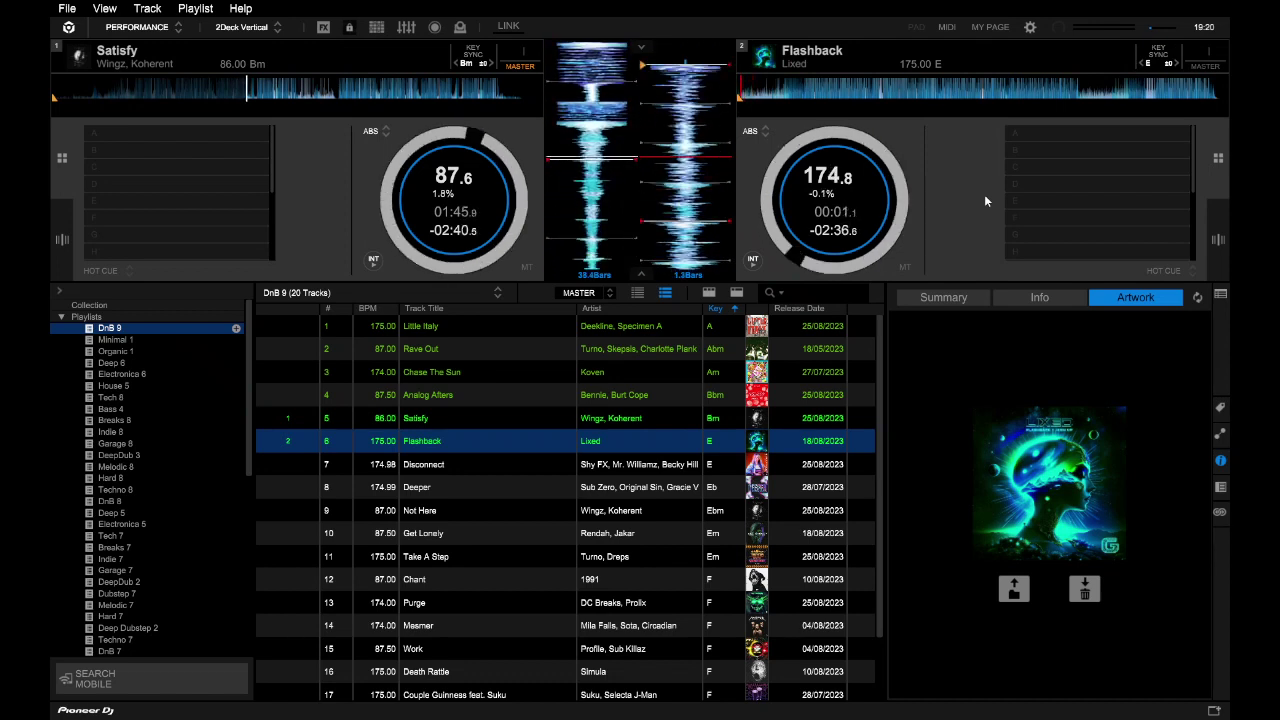
key("c")
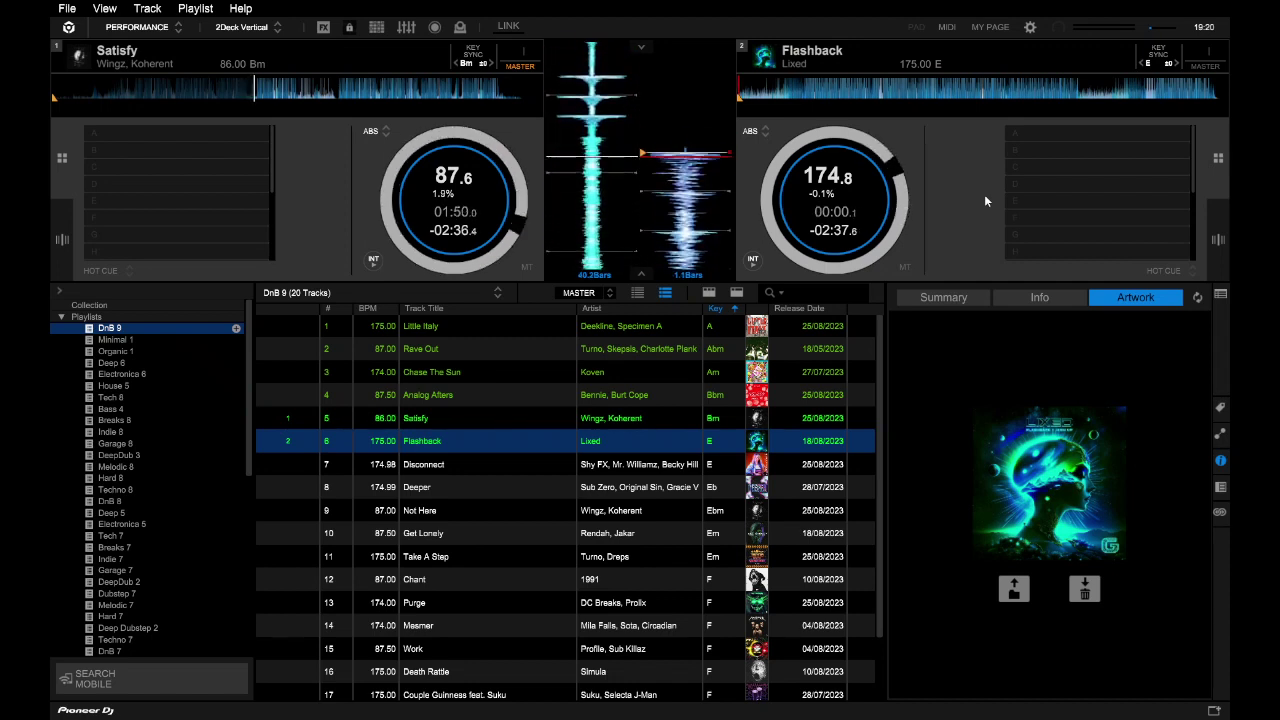
key("n")
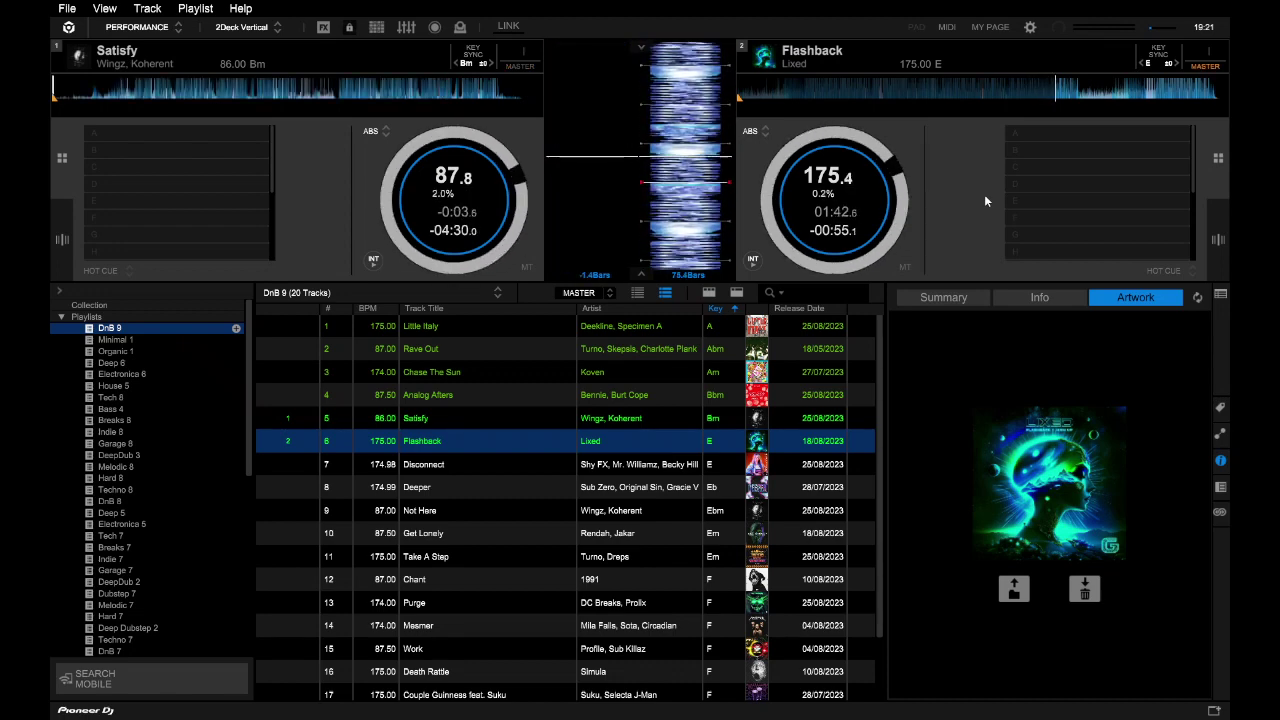
Load the track "Disconnect" onto deck 1, cue it back to its start, and play it.
left_click(415, 466)
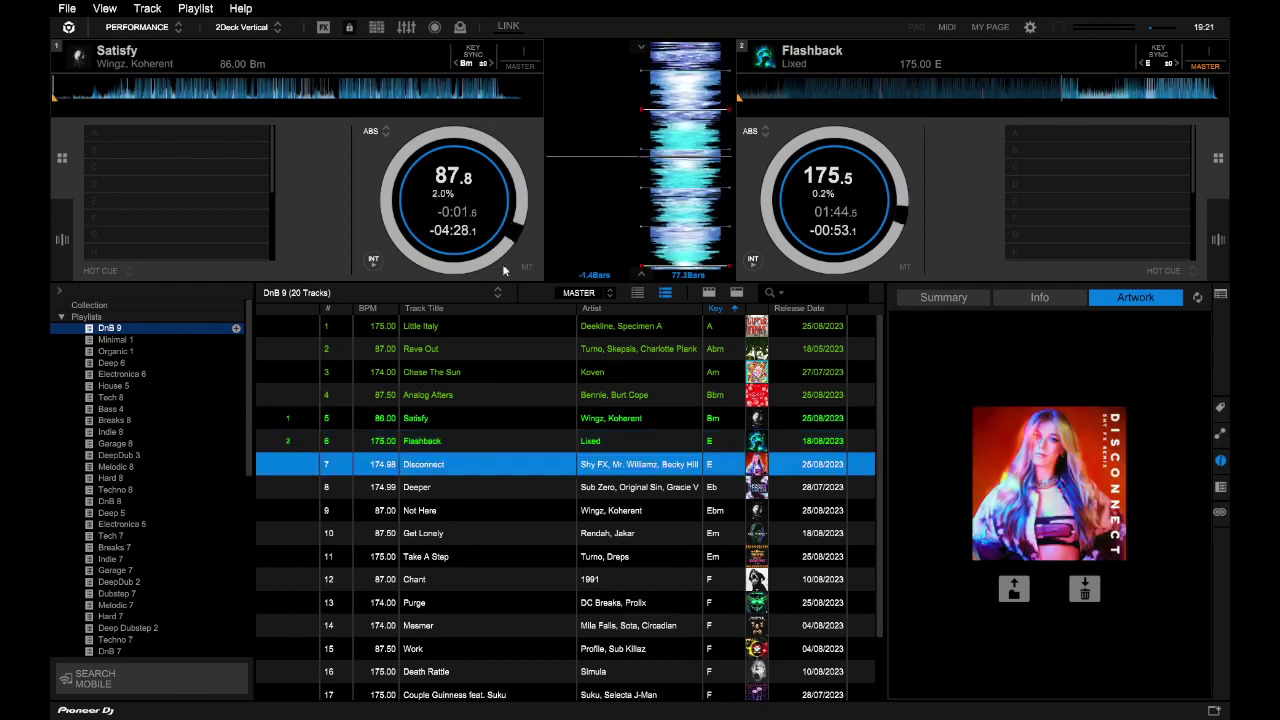
left_click_drag(415, 466, 353, 170)
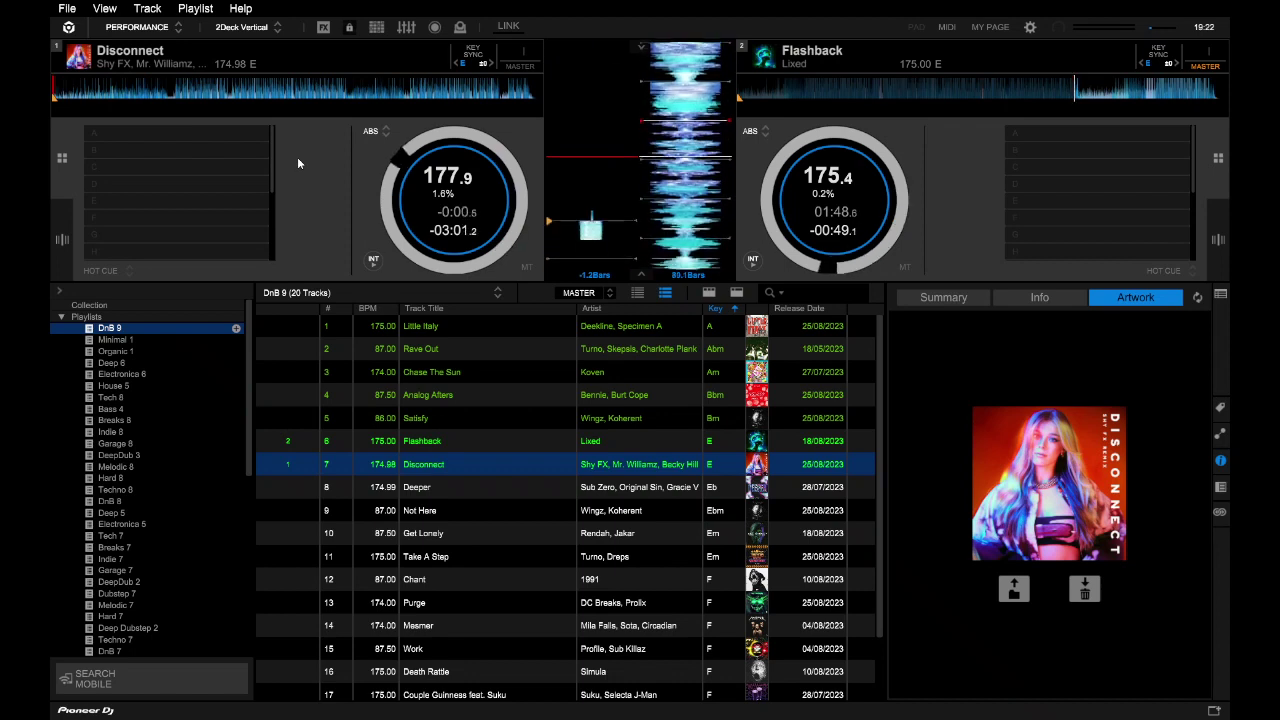
key("z")
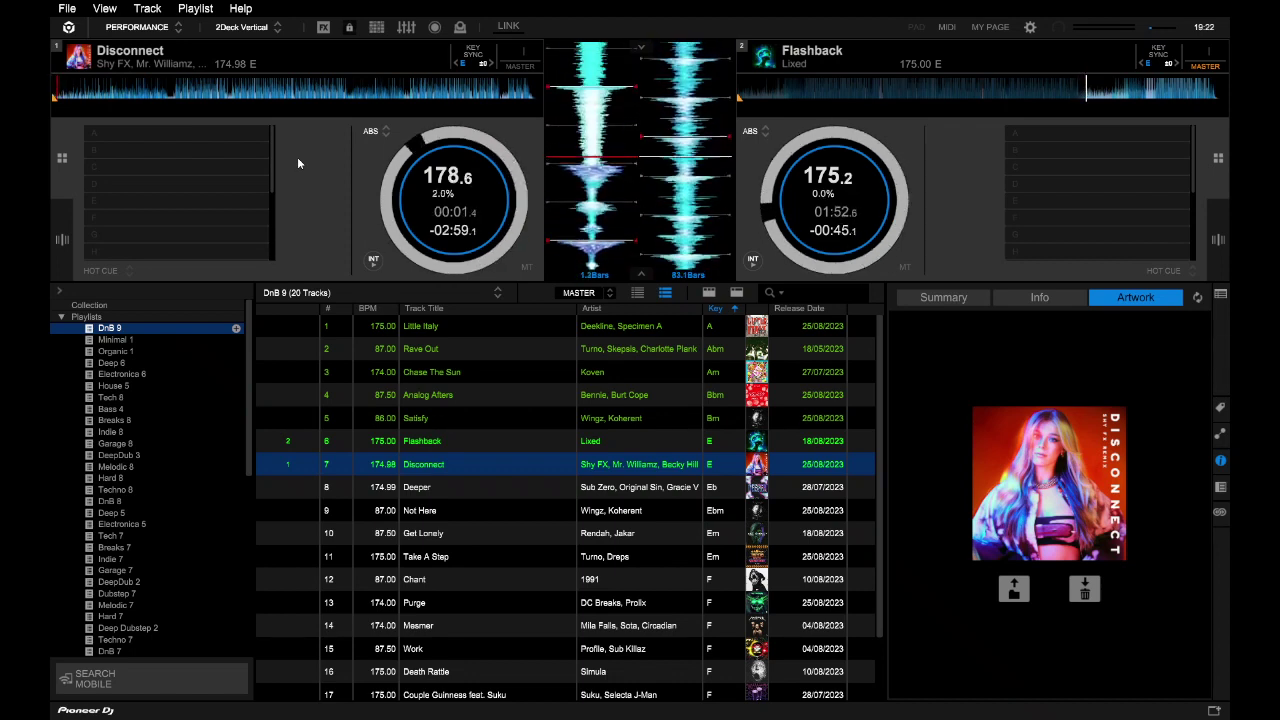
key("x")
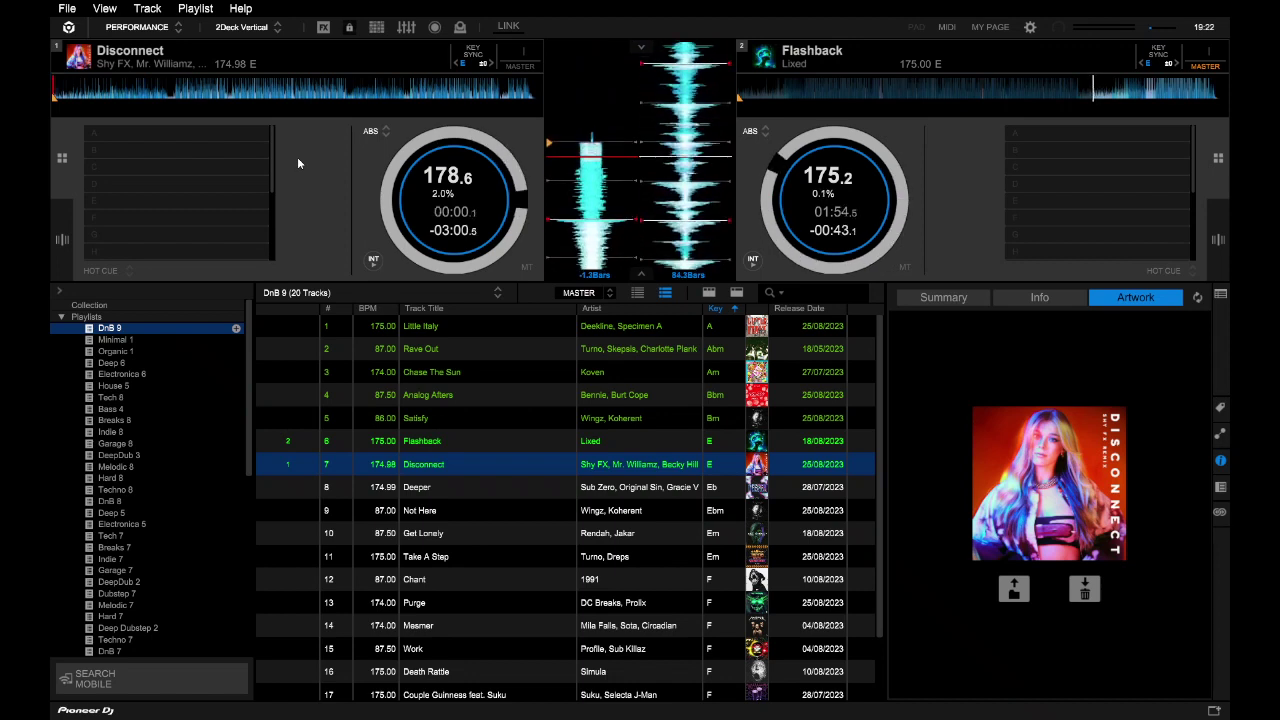
key("z")
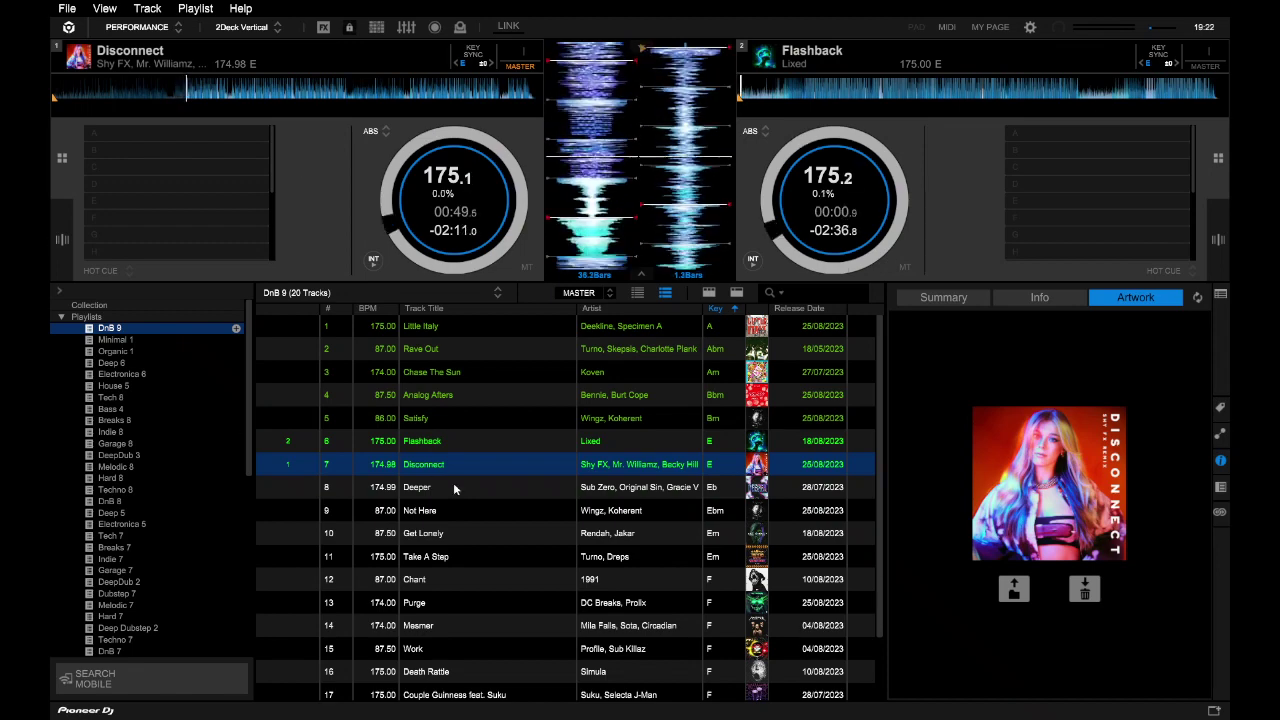
Load and play "Deeper" on deck 2, and load "Not Here" onto deck 1 as the following track.
left_click_drag(455, 484, 849, 176)
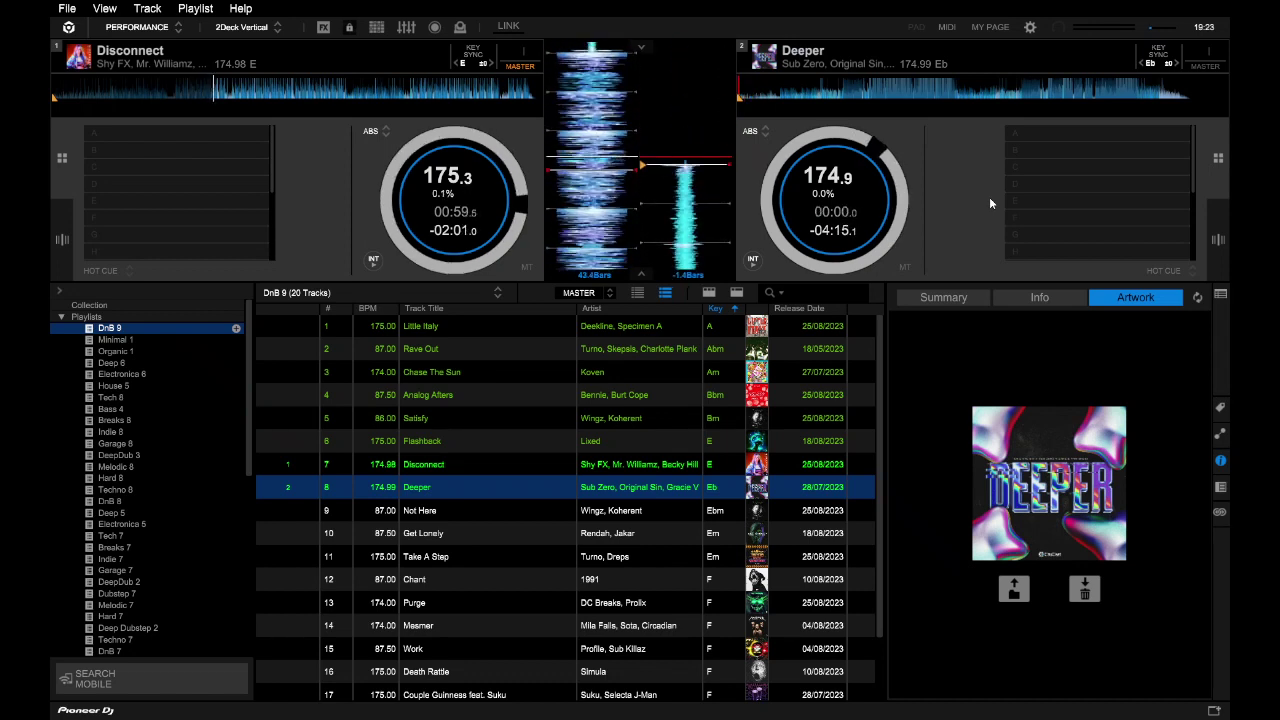
key("space")
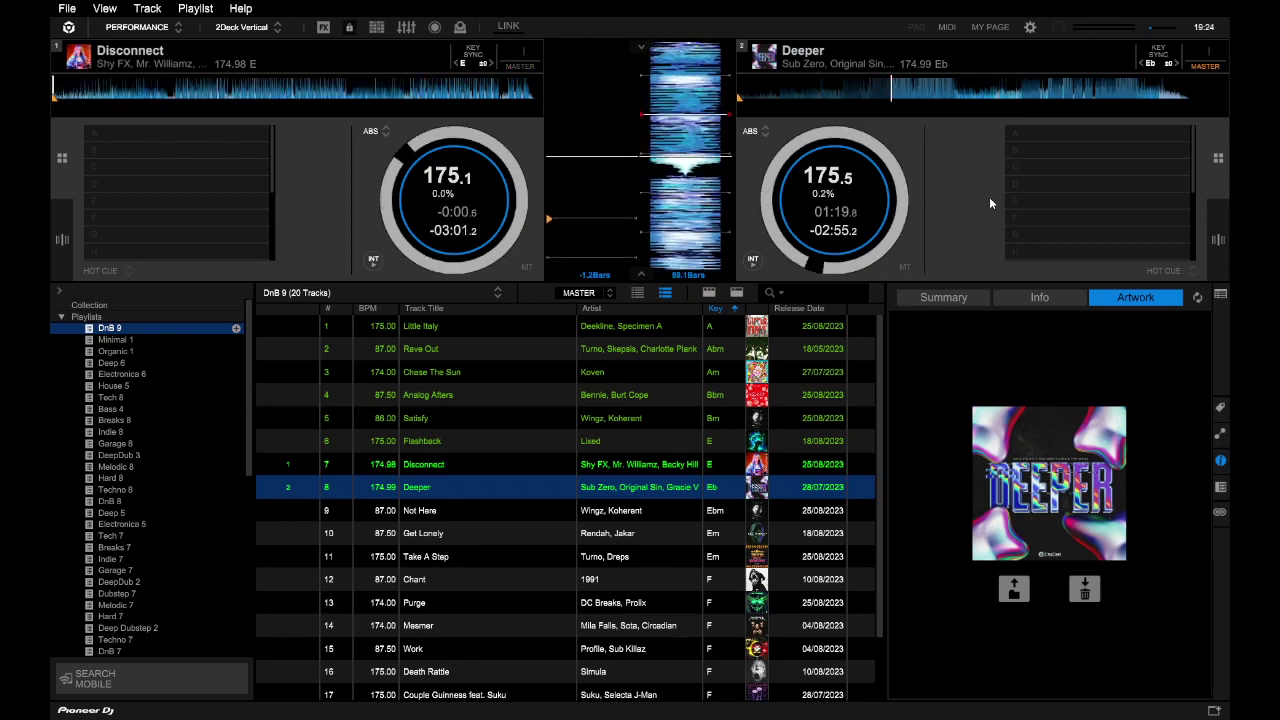
scroll(445, 442, "down", 1)
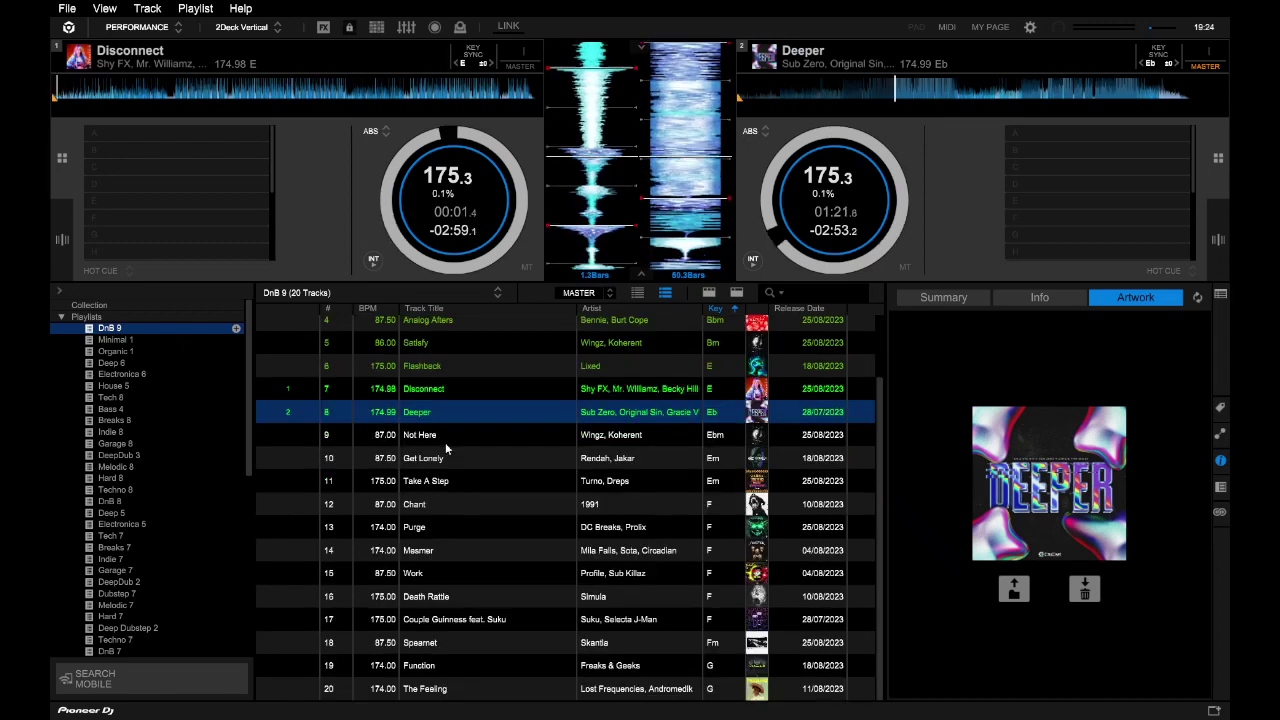
left_click_drag(472, 437, 362, 162)
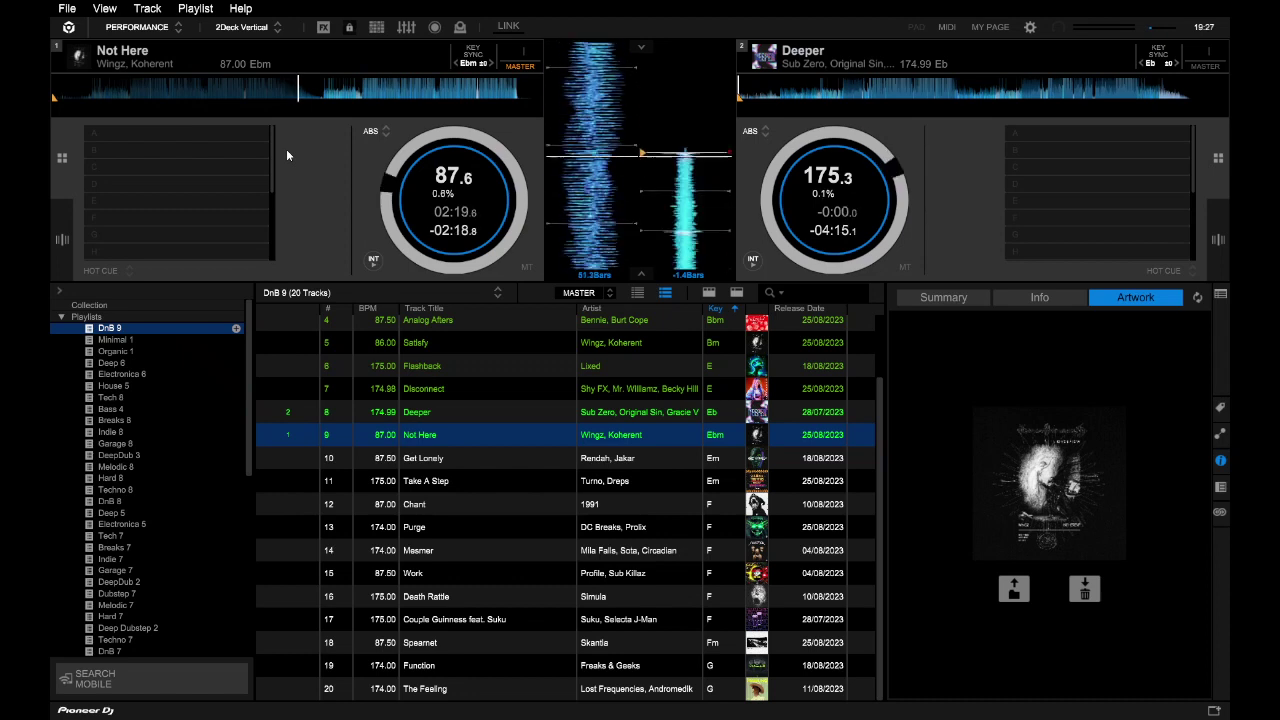
Load "Get Lonely" onto deck 2 and "Take A Step" onto deck 1, cueing the latter at its start before playing it.
left_click_drag(416, 457, 1019, 178)
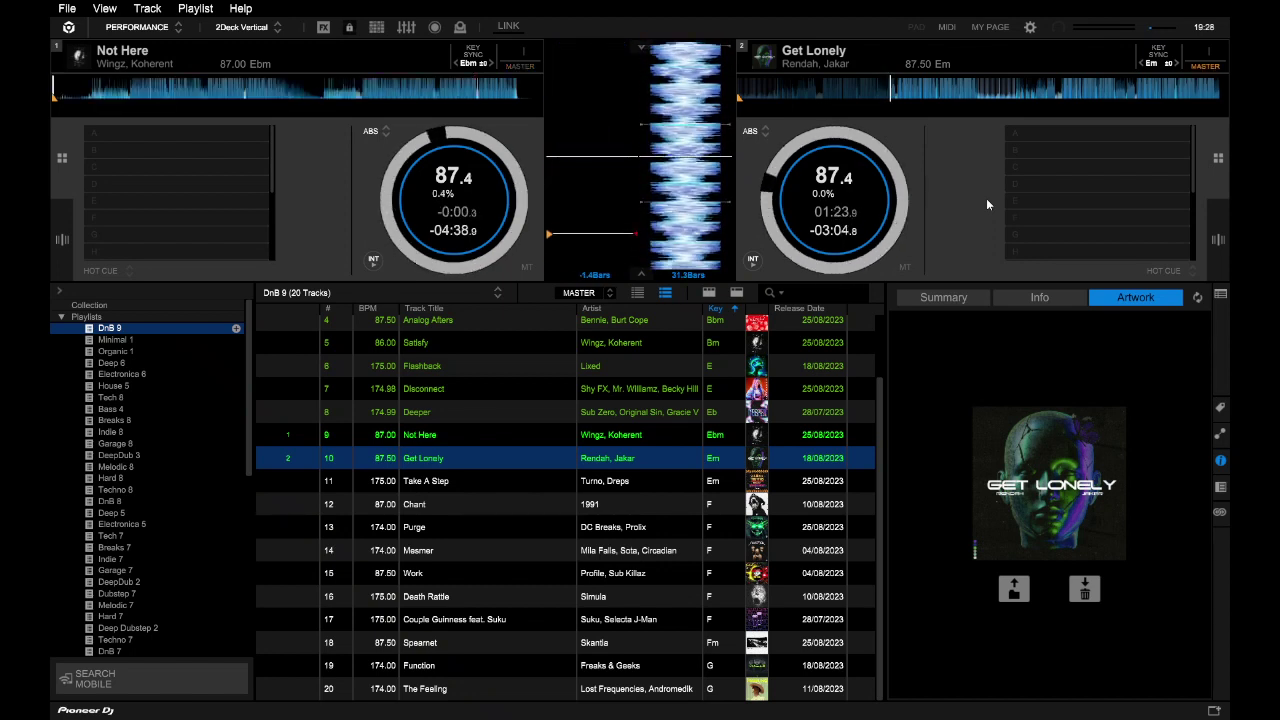
left_click(490, 485)
left_click_drag(490, 485, 318, 145)
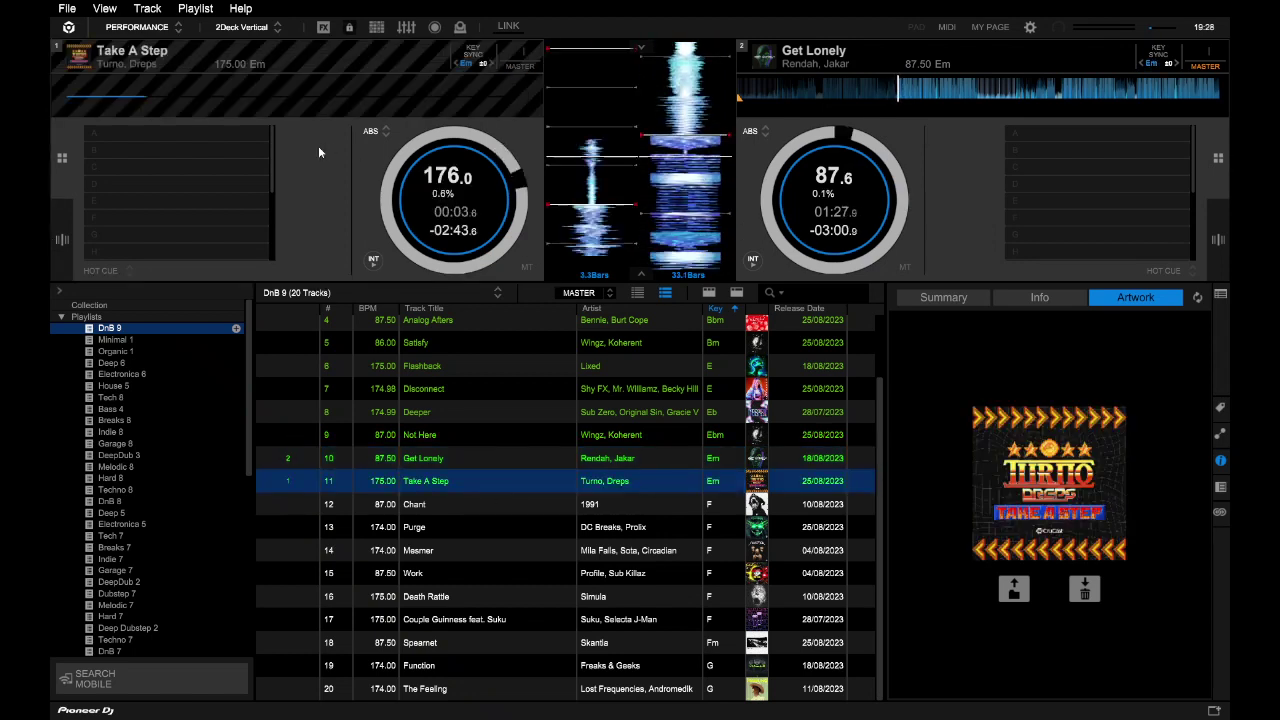
key("c")
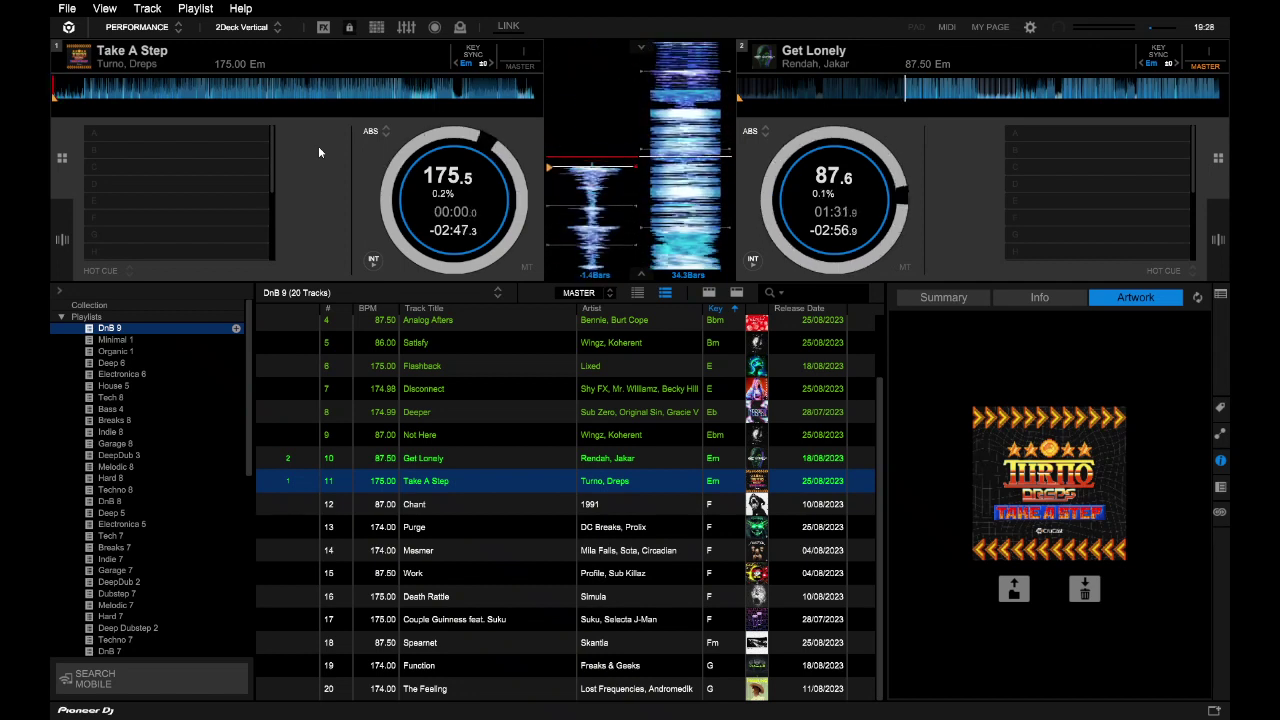
key("z")
key("c")
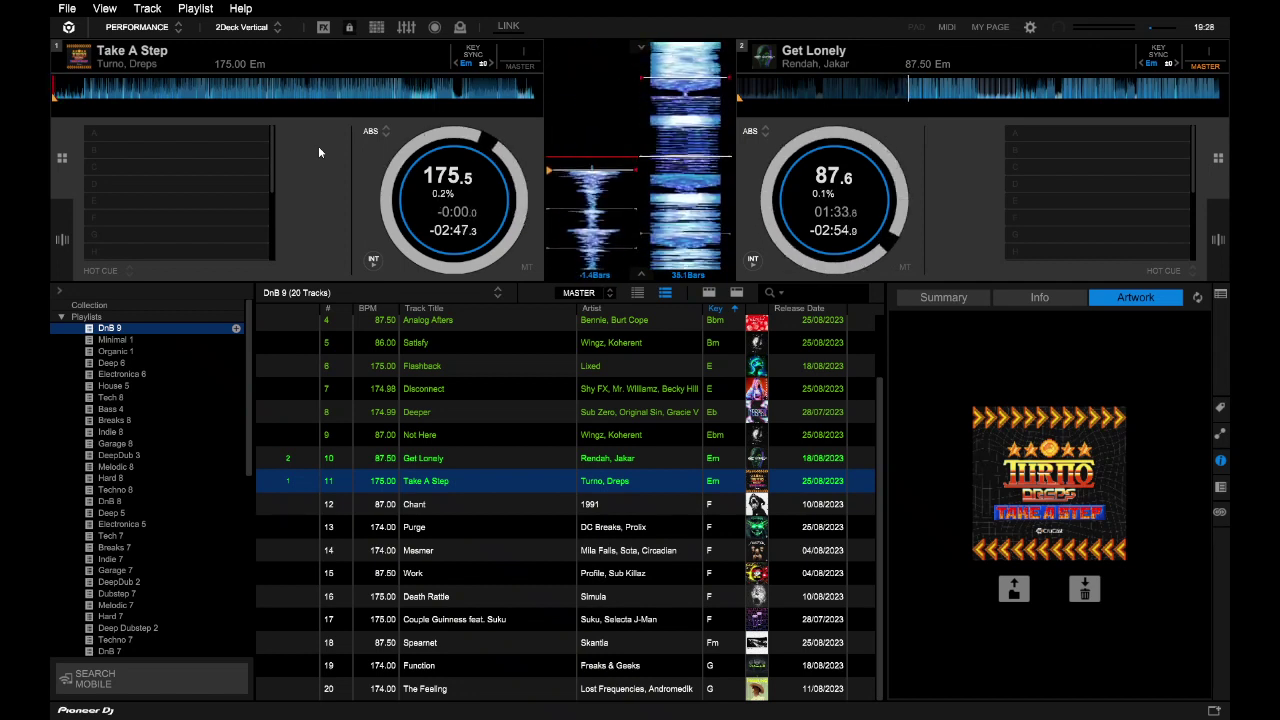
key("z")
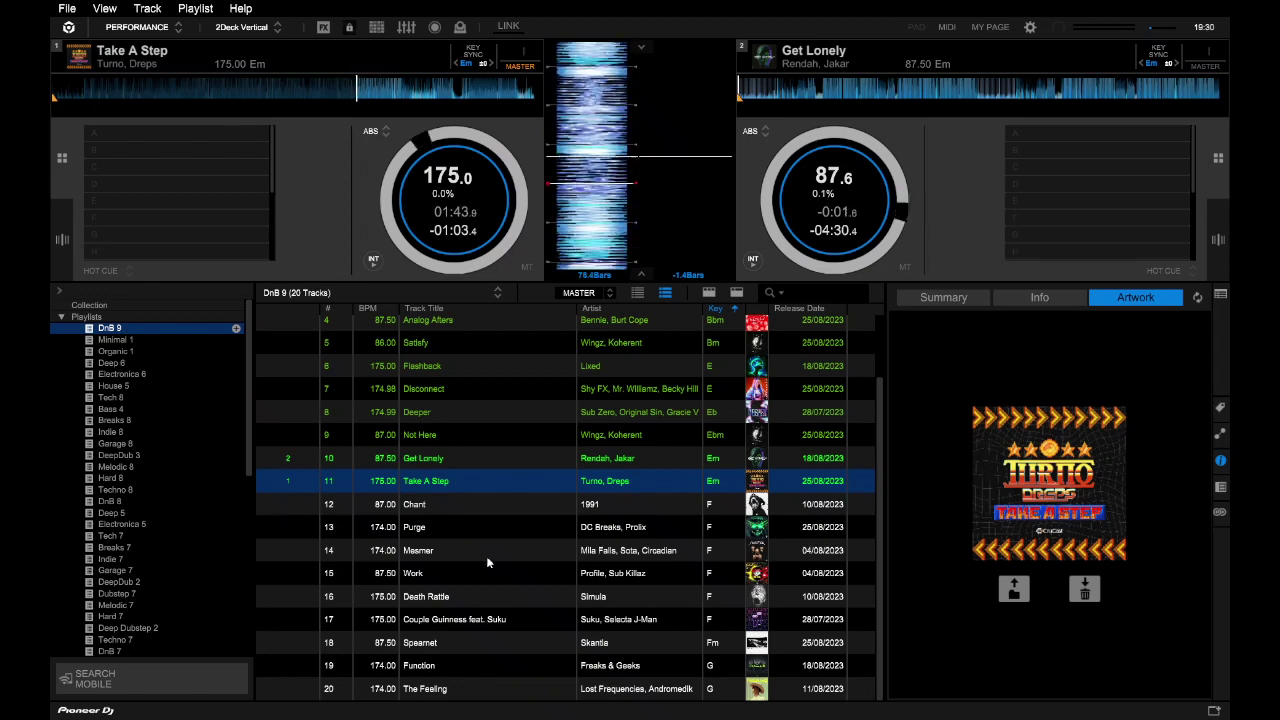
Load the track "Chant" onto deck 2, followed by "Purge" onto deck 1.
left_click(491, 506)
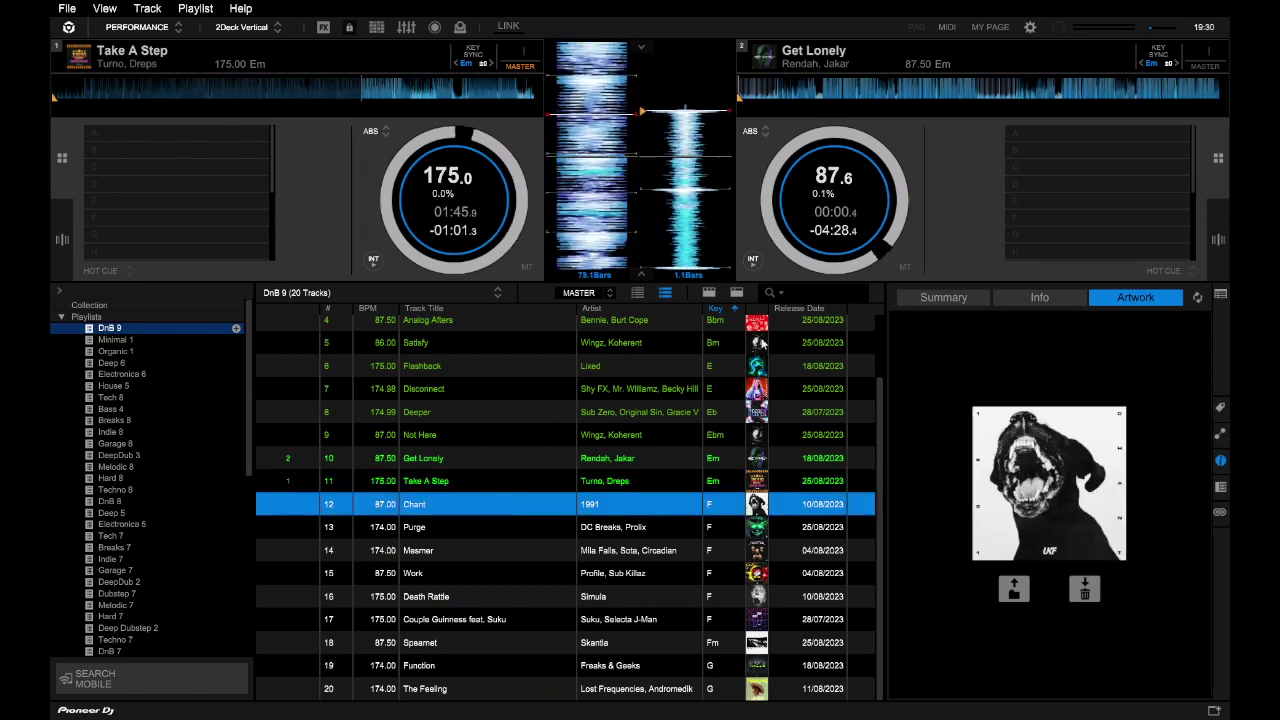
left_click_drag(514, 504, 940, 219)
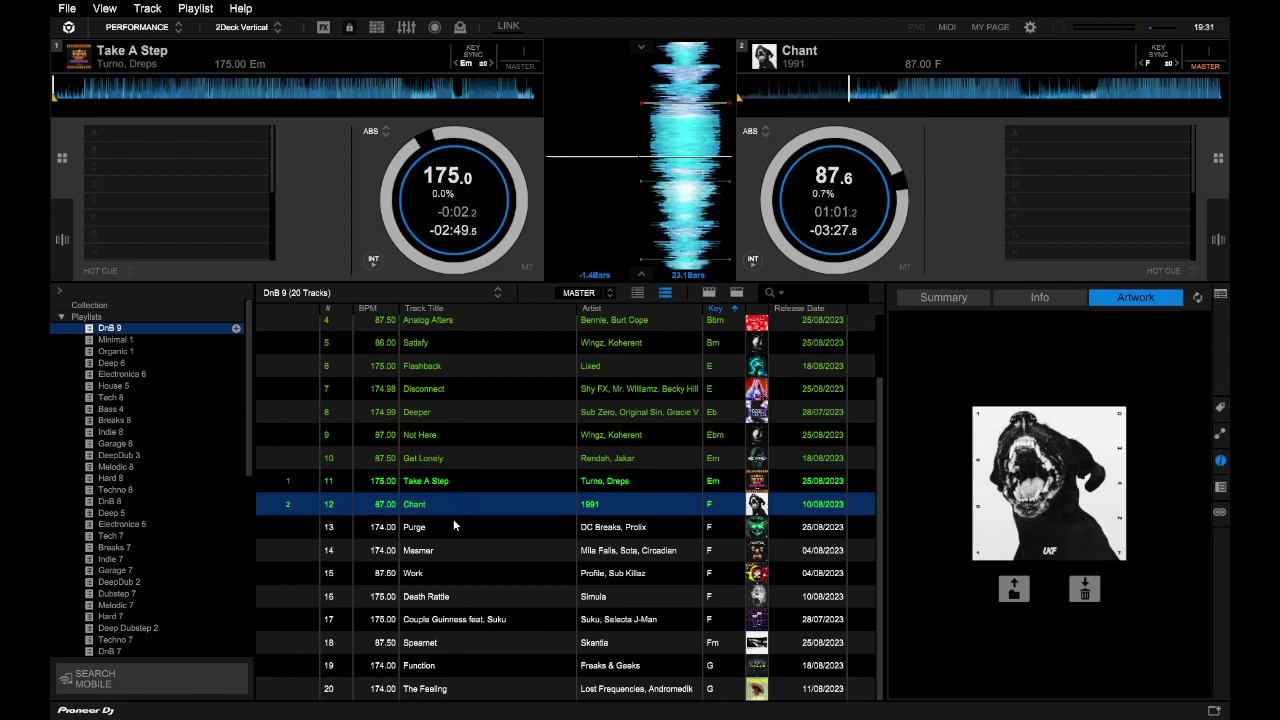
mouse_move(451, 524)
left_mouse_down()
mouse_move(459, 198)
mouse_move(321, 187)
left_mouse_up()
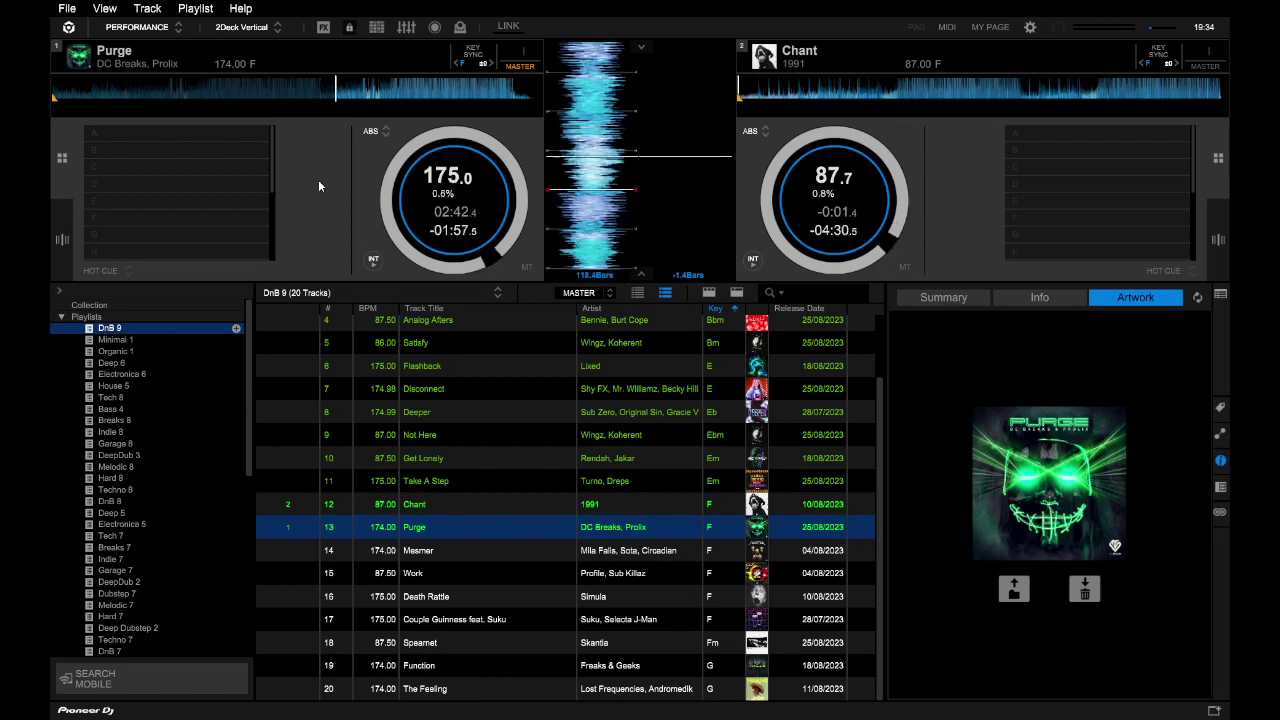
Load the track "Mesmer" onto deck 2, followed by "Work" onto deck 1.
left_click(468, 546)
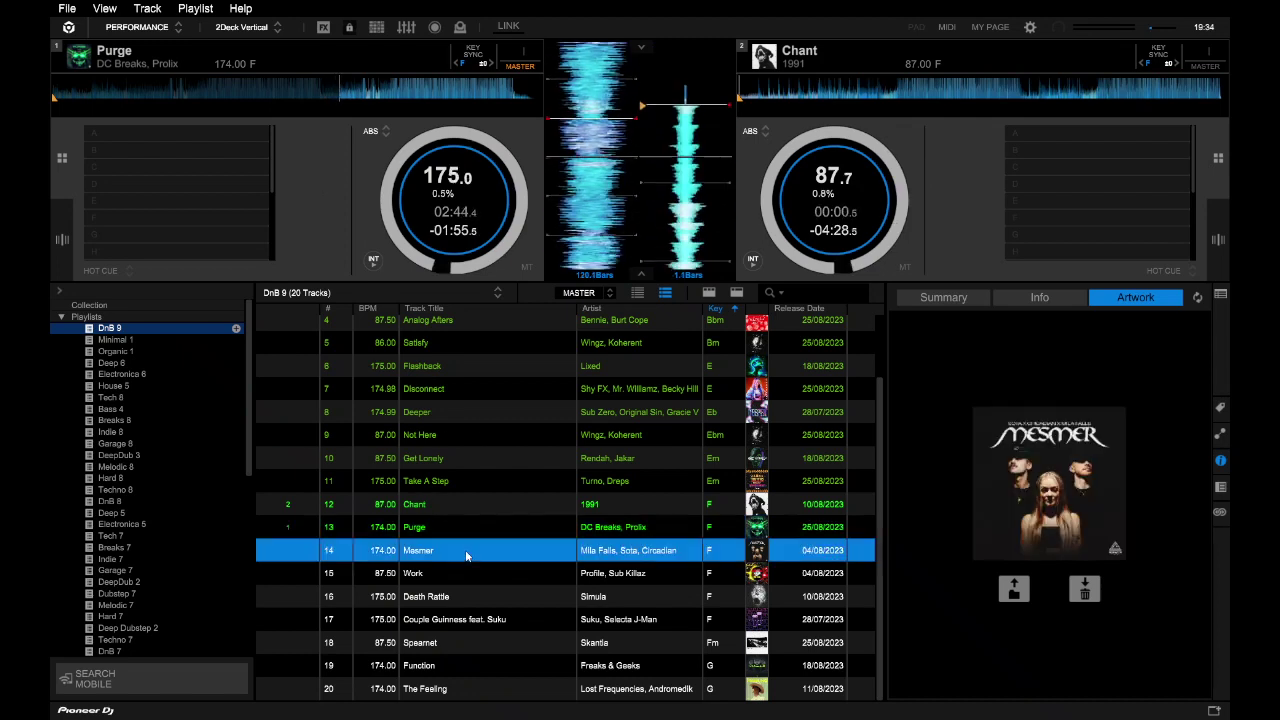
left_click_drag(799, 352, 979, 209)
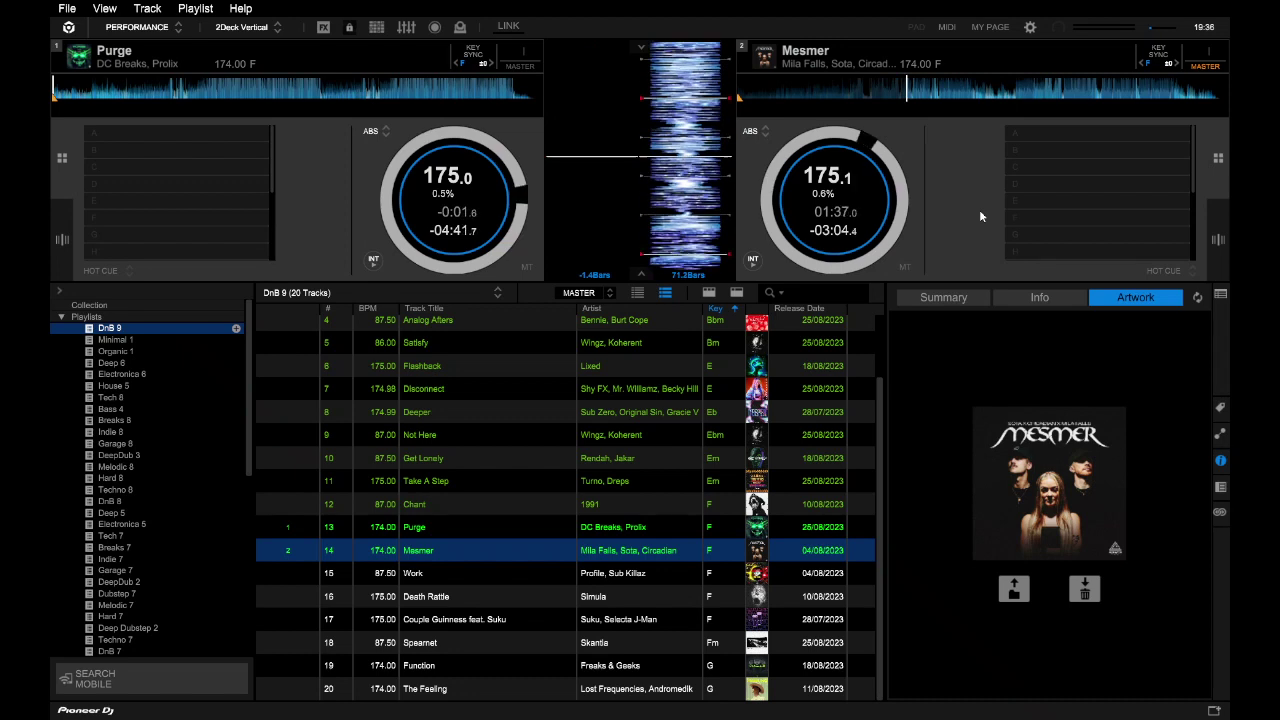
left_click(464, 574)
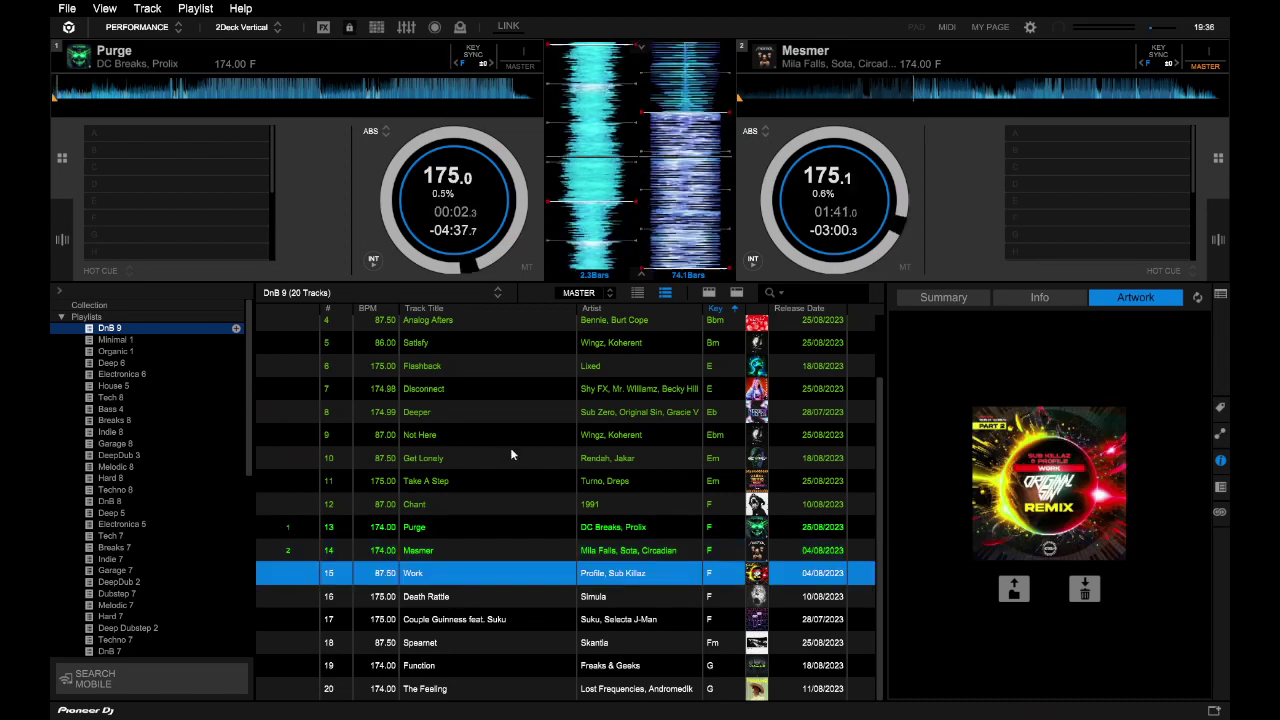
key("shift+Left")
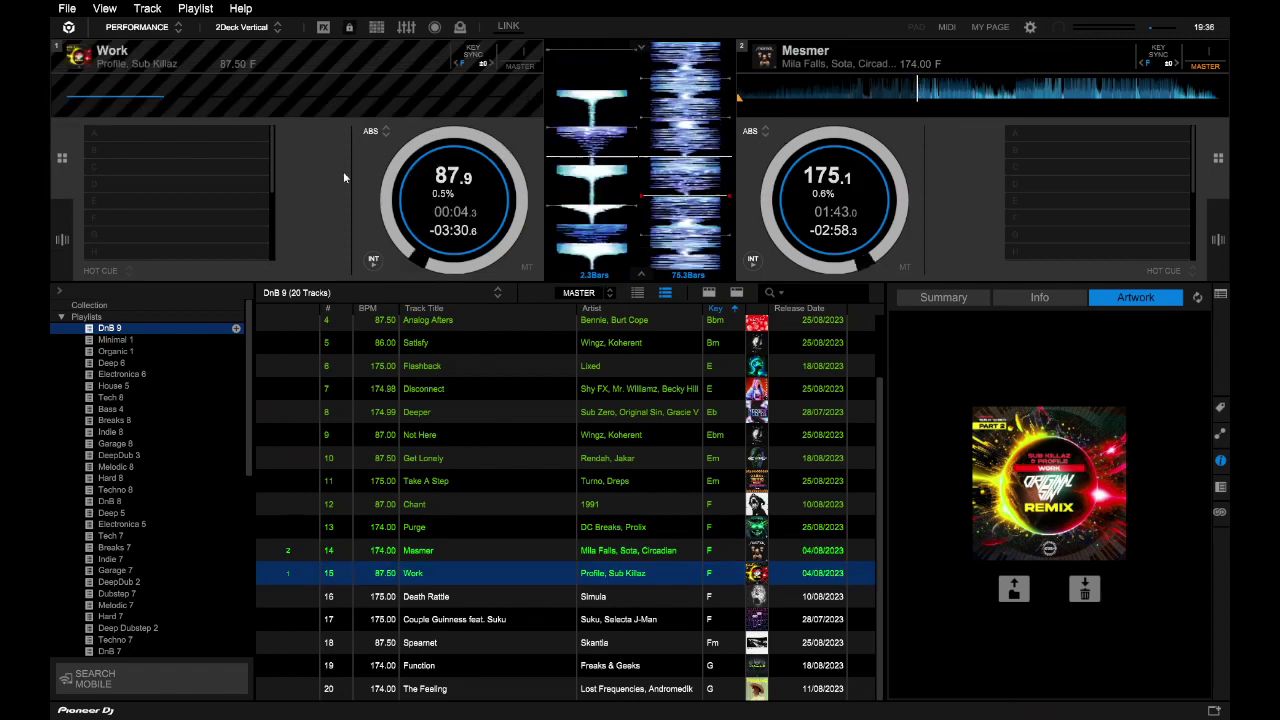
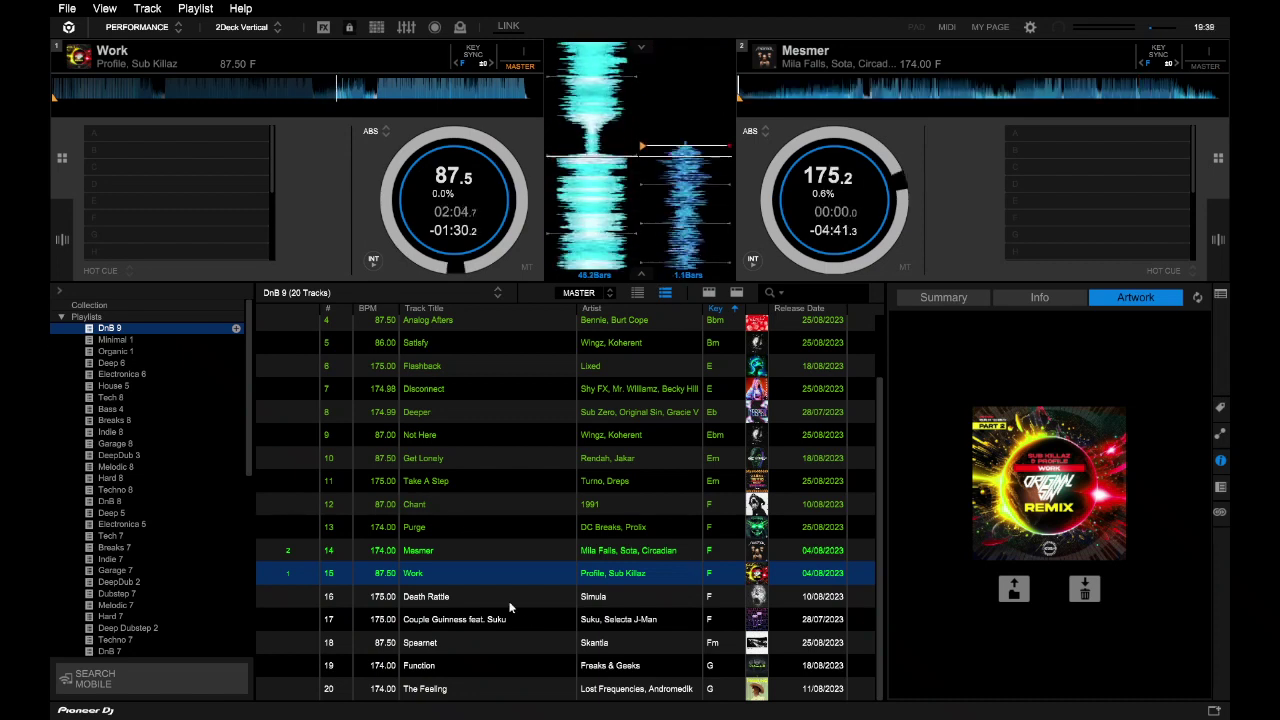
Load the track "Death Rattle" onto deck 2, followed by "Couple Guinness" onto deck 1.
left_click_drag(530, 597, 882, 255)
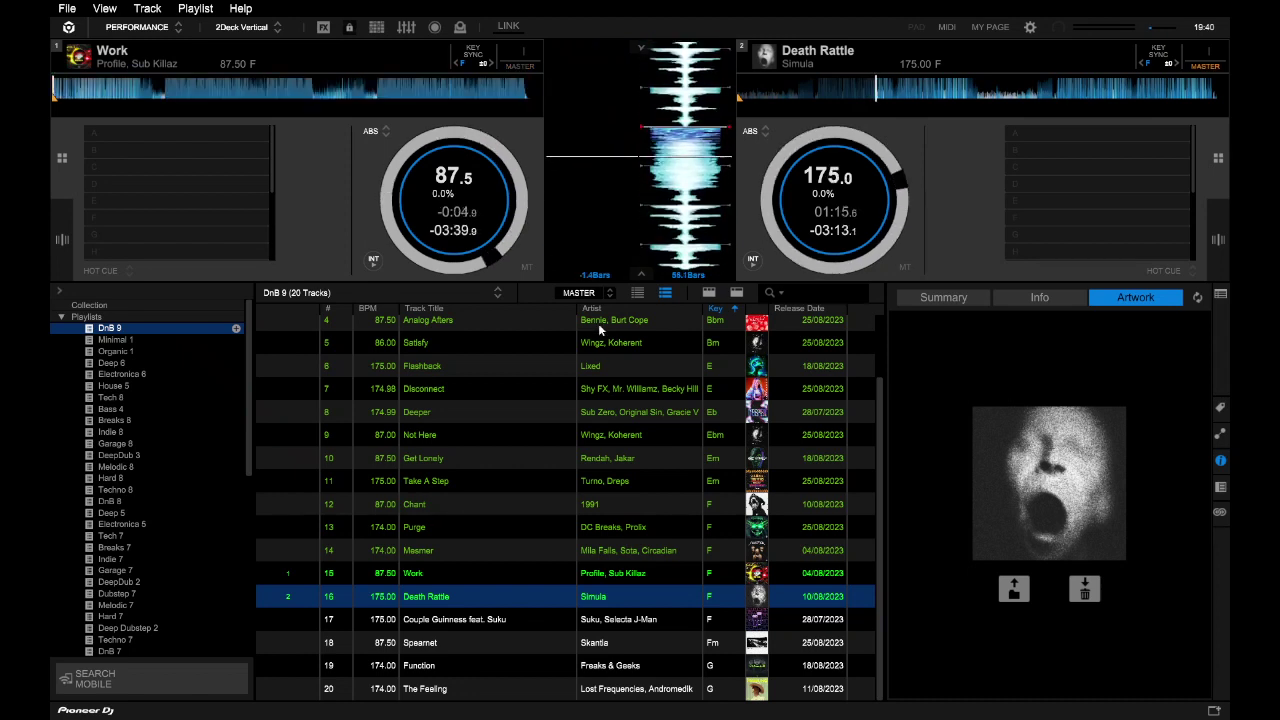
left_click(490, 619)
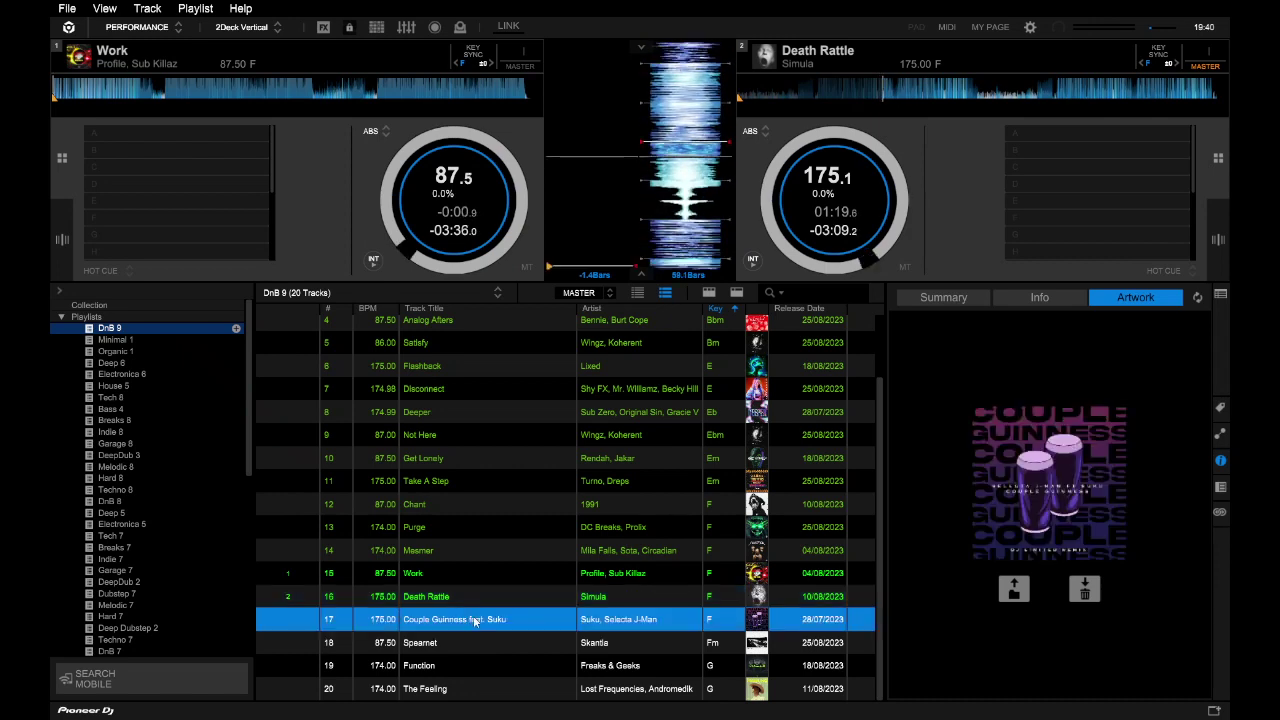
left_click_drag(490, 619, 373, 154)
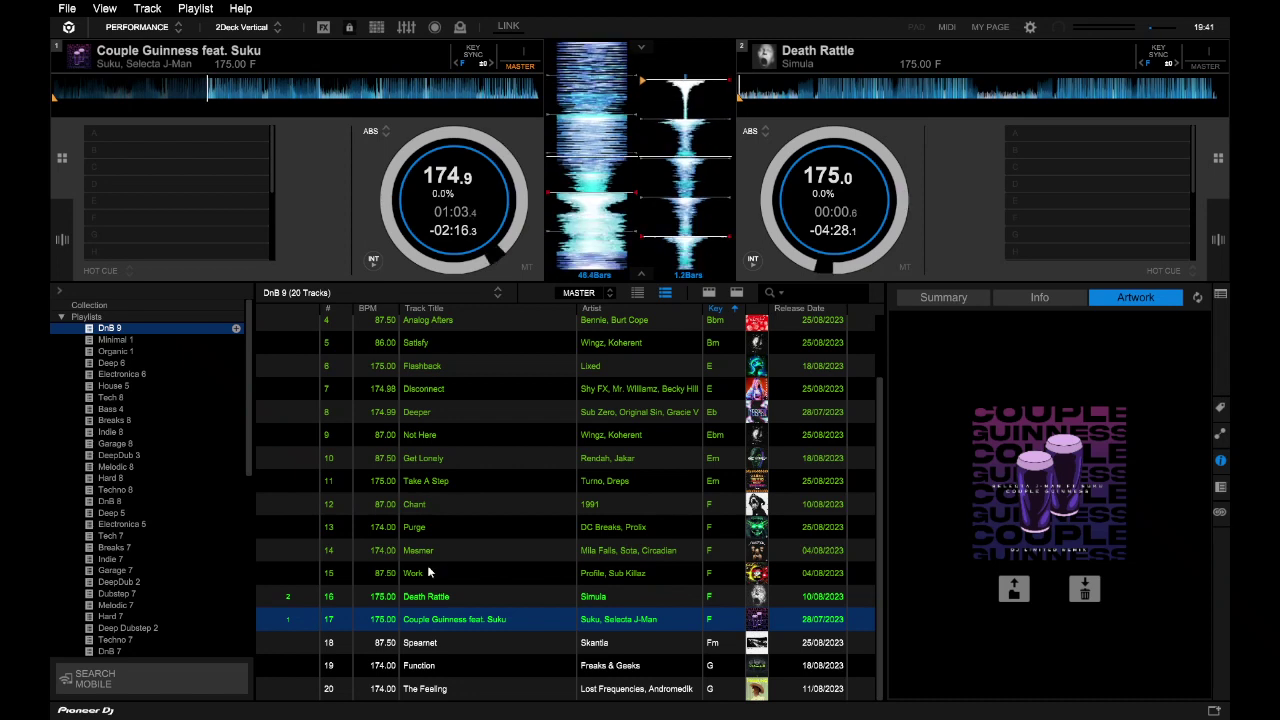
Load the track "Spearnet" onto deck 2, followed by "Function" onto deck 1.
left_click(466, 645)
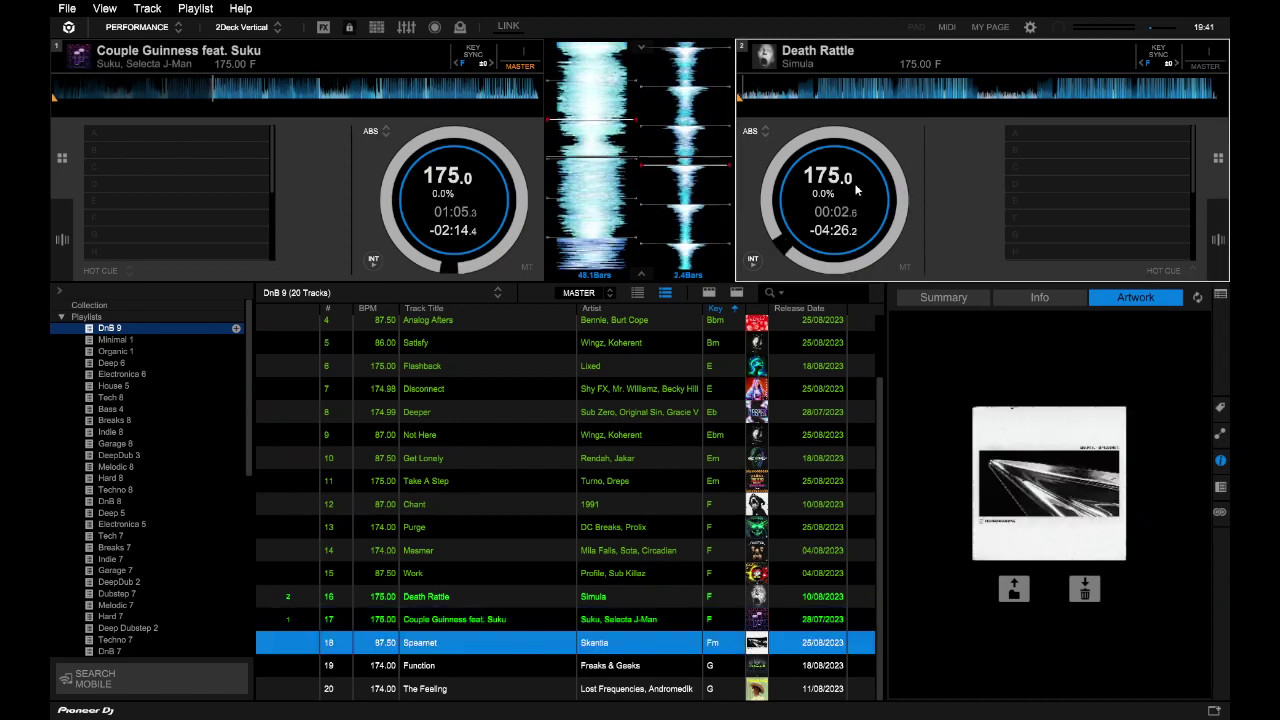
left_click_drag(820, 643, 897, 192)
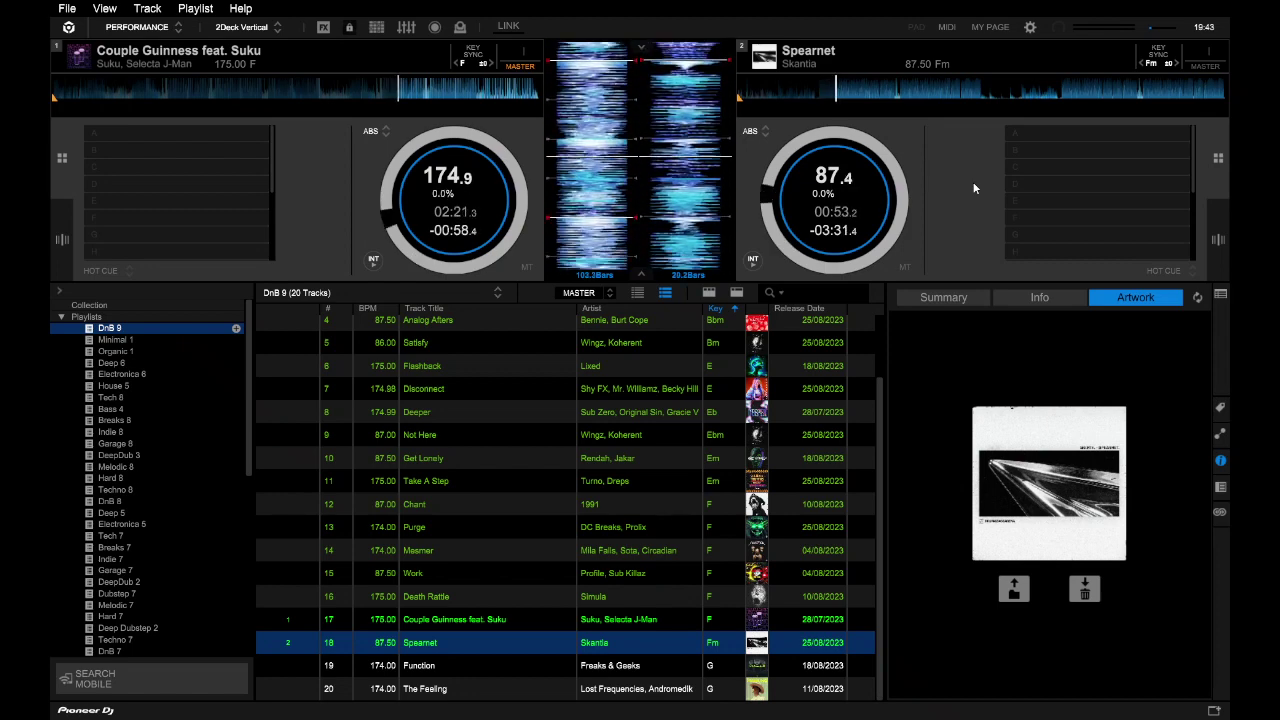
left_click(451, 668)
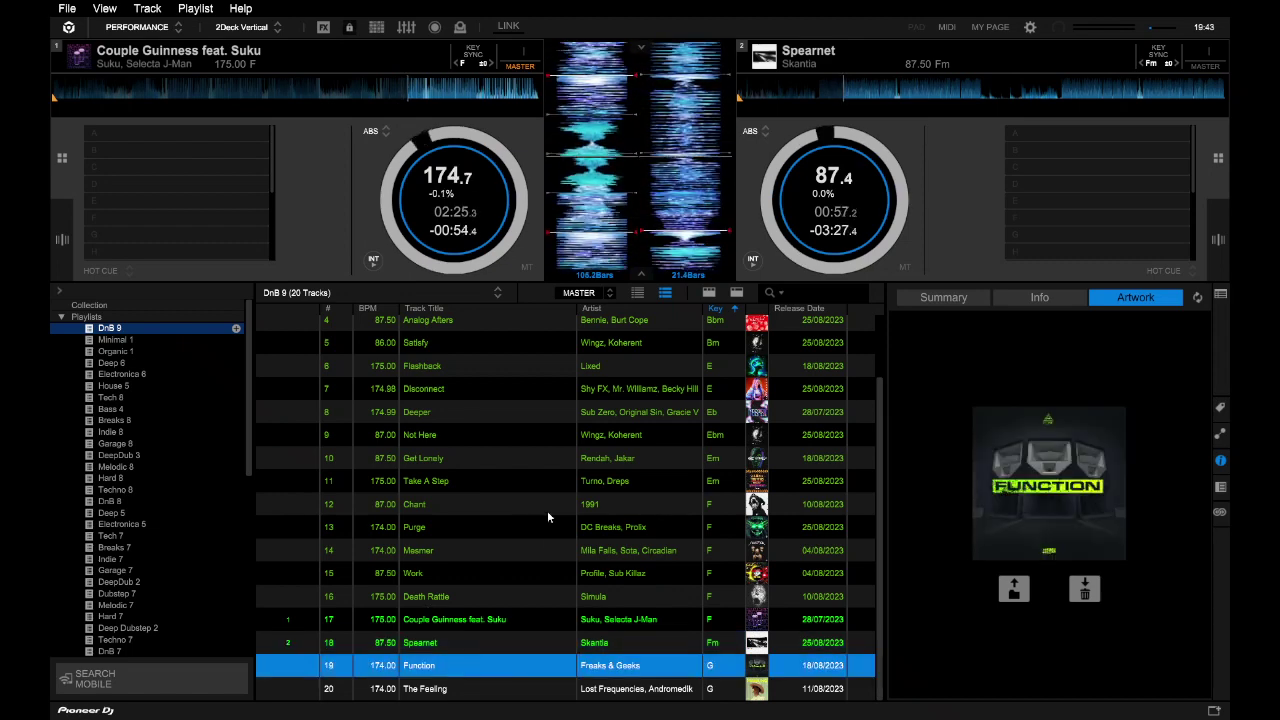
key("shift+Left")
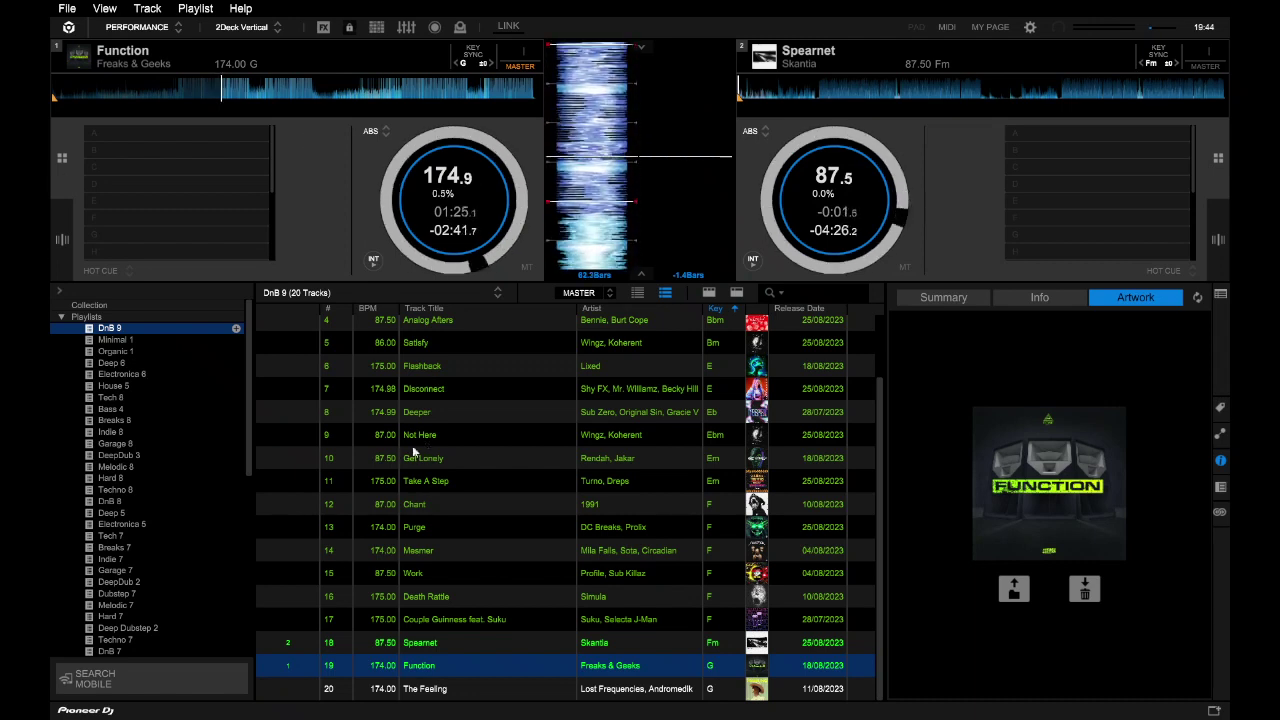
Load the playlist's last track, "The Feeling", onto deck 2 and unload "Function" from deck 1.
key("Down")
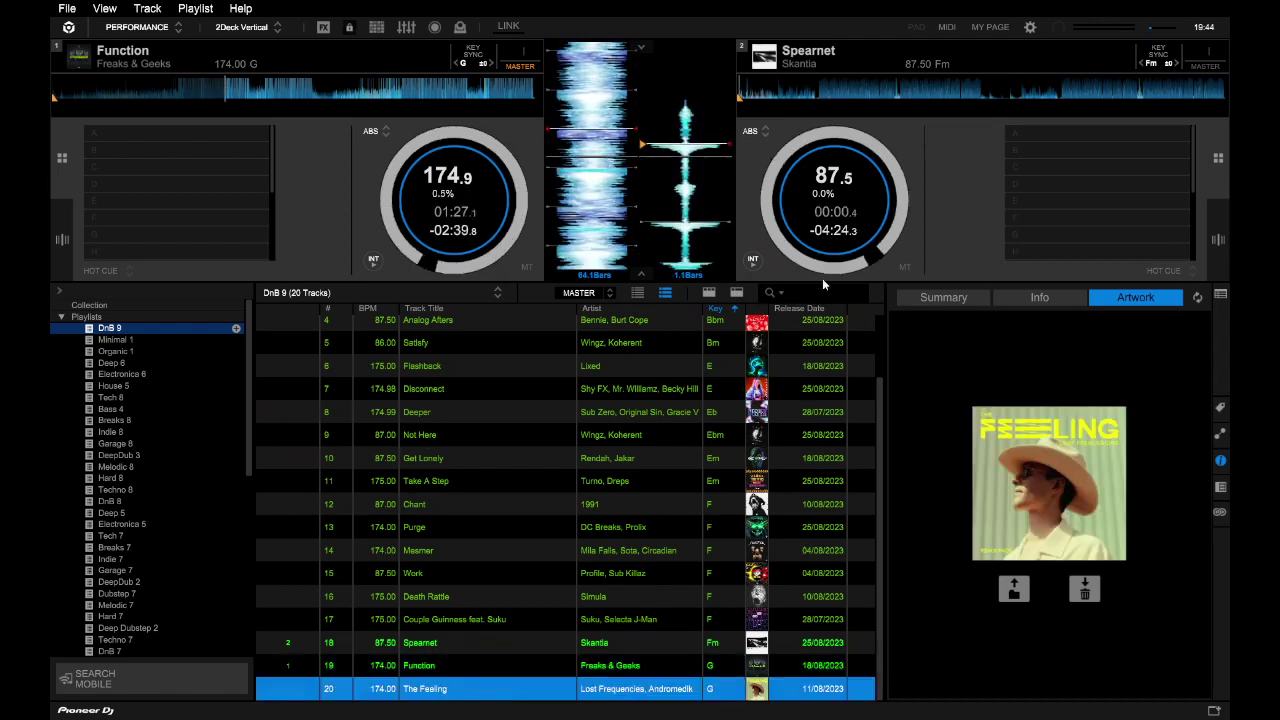
left_click(822, 277)
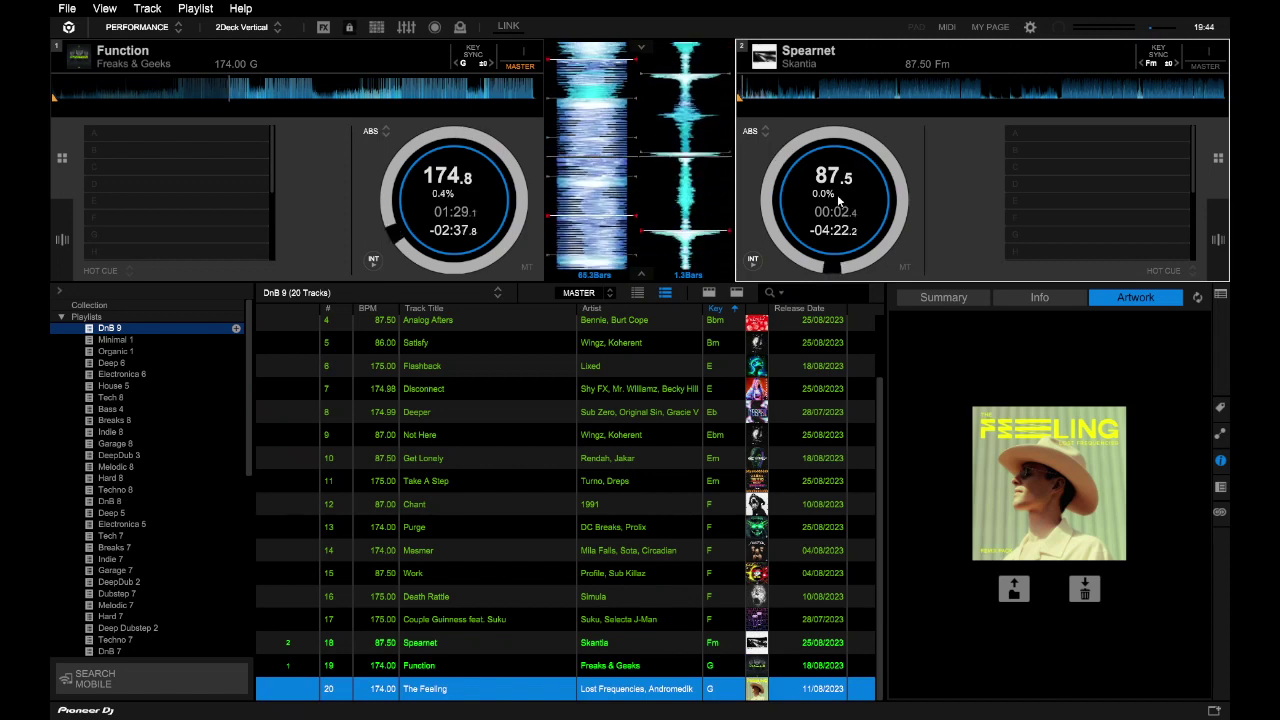
key("shift+Right")
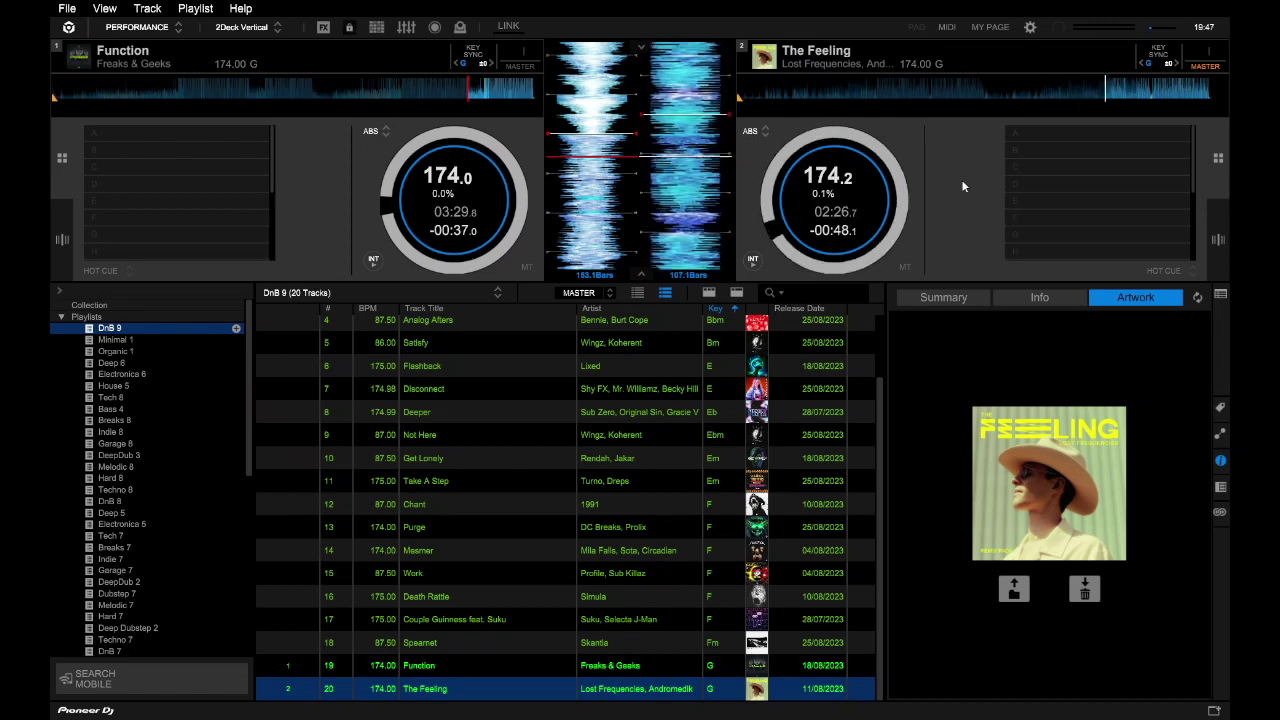
left_click(86, 57)
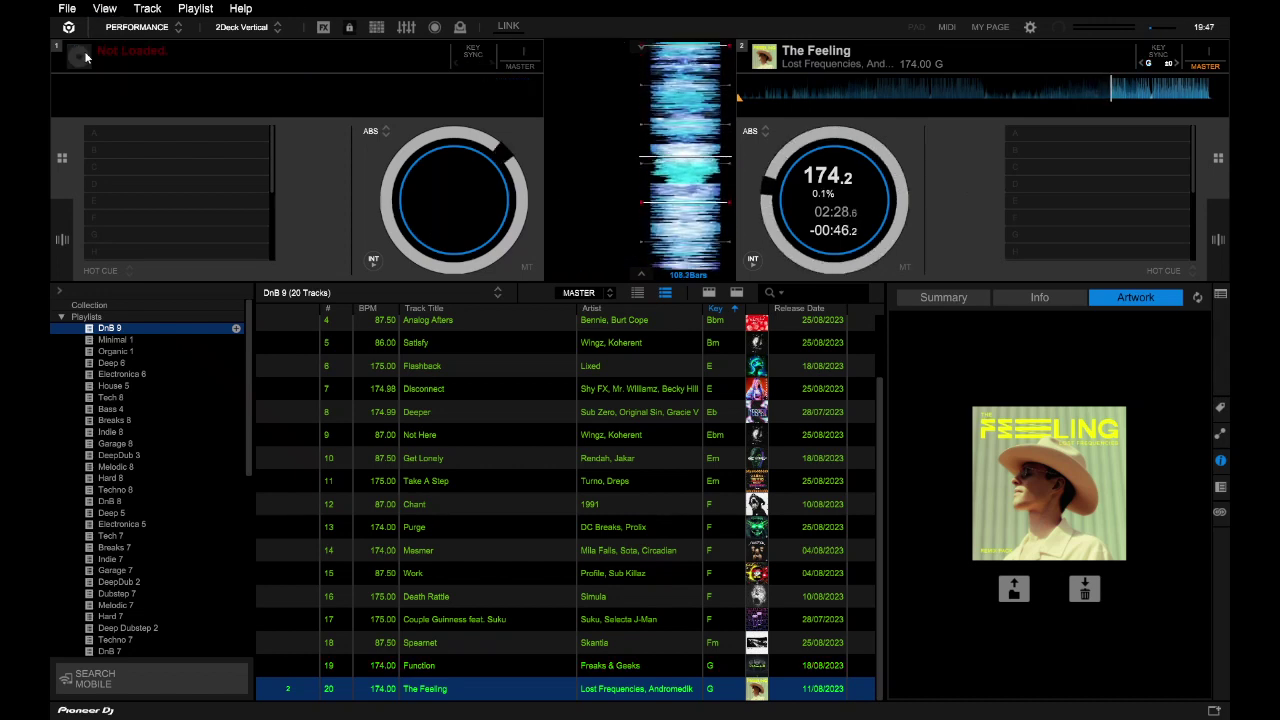